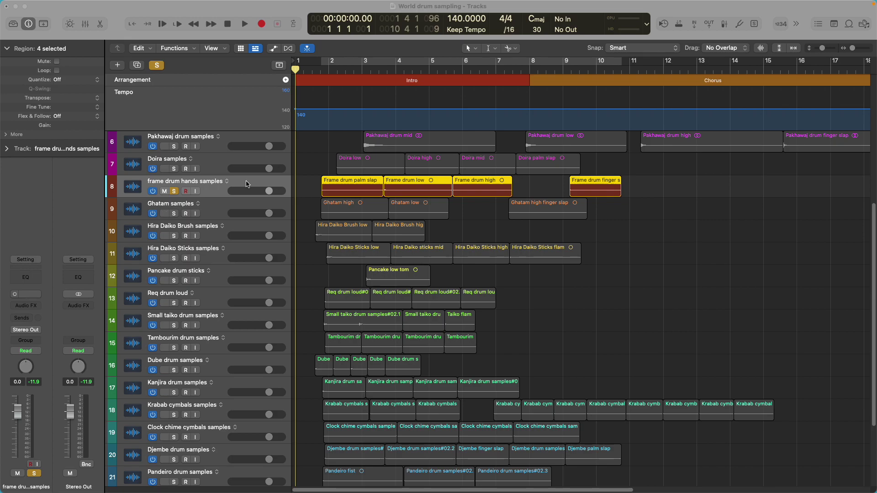
# Step: Solo the Pakhawaj drum samples track and turn off solo on the frame drum hands samples track
pyautogui.click(235, 140)
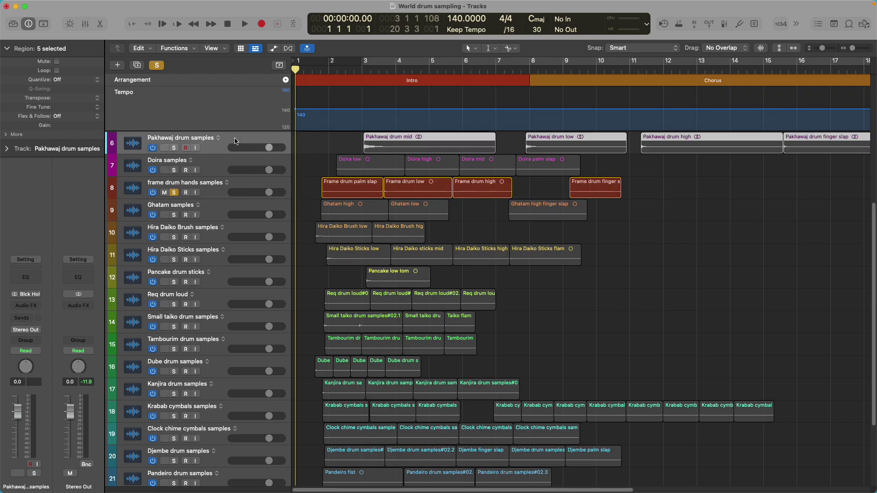
pyautogui.click(174, 148)
pyautogui.click(174, 192)
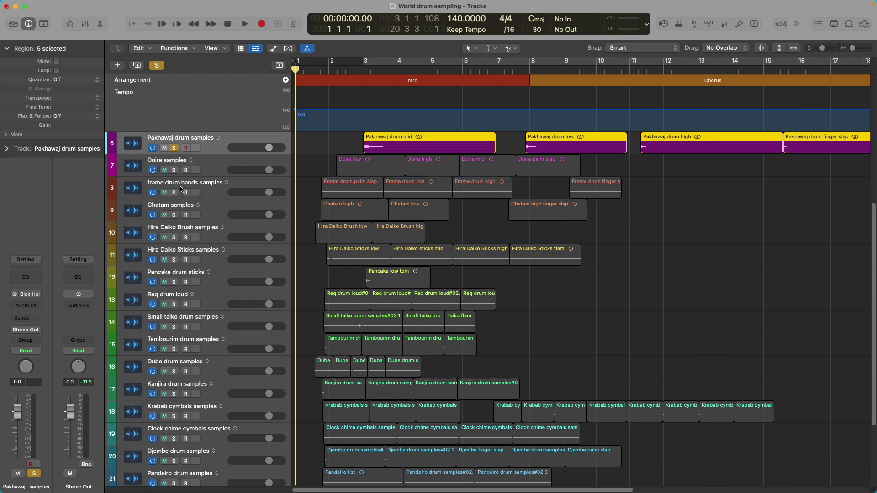
pyautogui.click(228, 138)
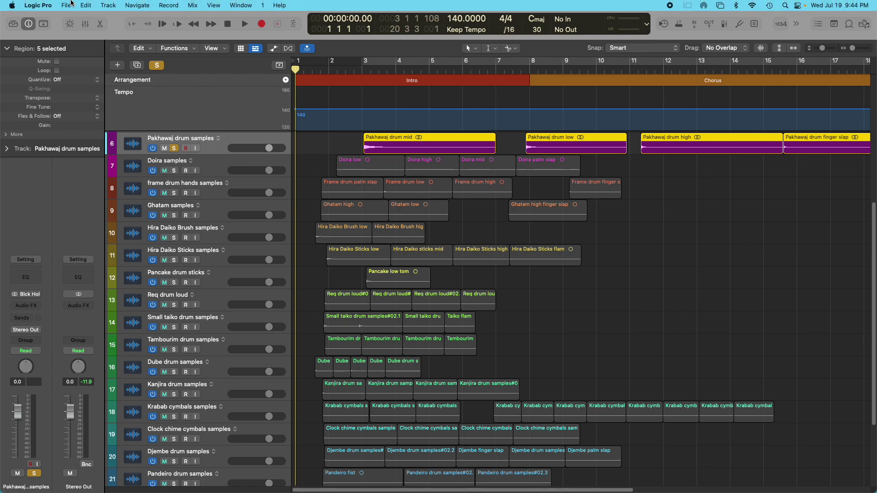
pyautogui.click(70, 5)
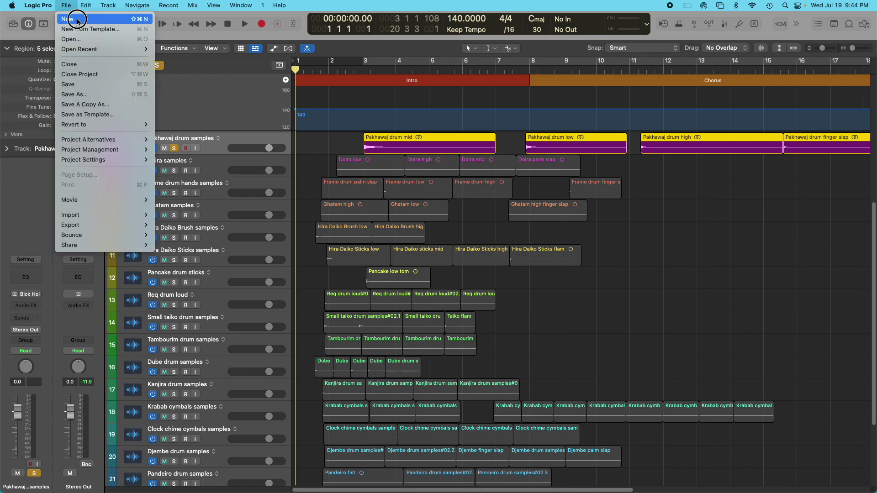
pyautogui.click(76, 17)
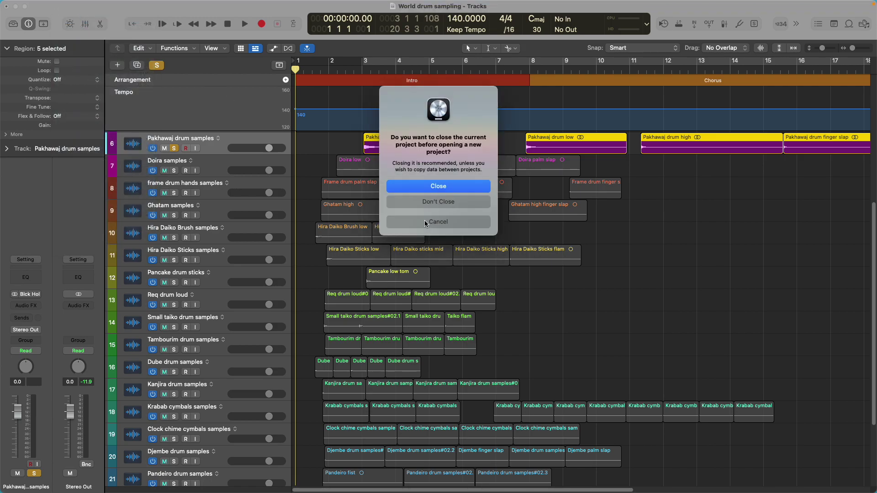
pyautogui.click(434, 204)
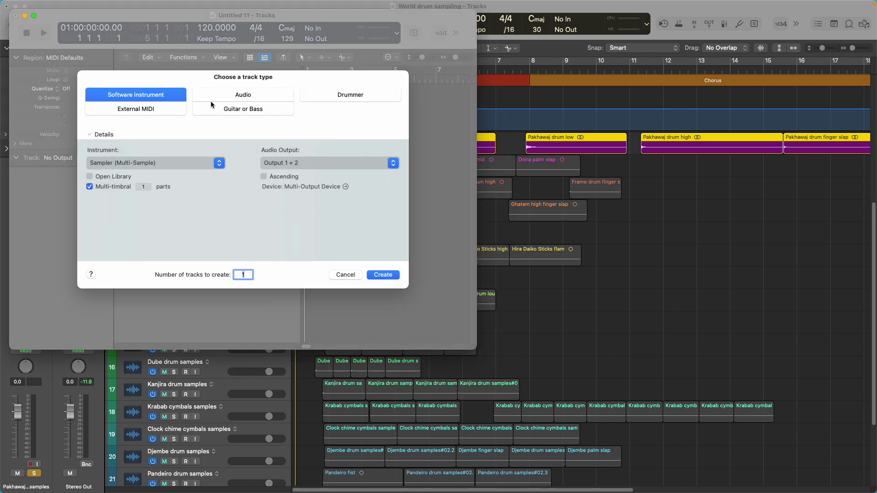
pyautogui.click(238, 98)
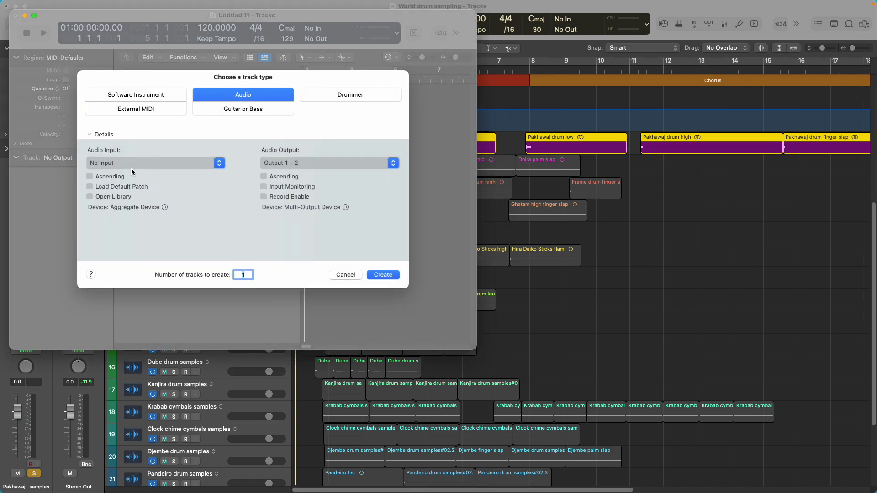
pyautogui.click(217, 162)
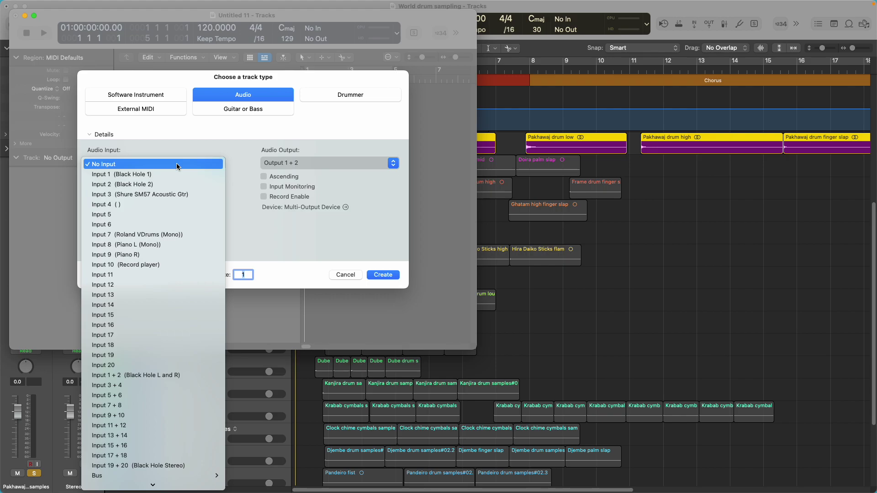
pyautogui.click(172, 265)
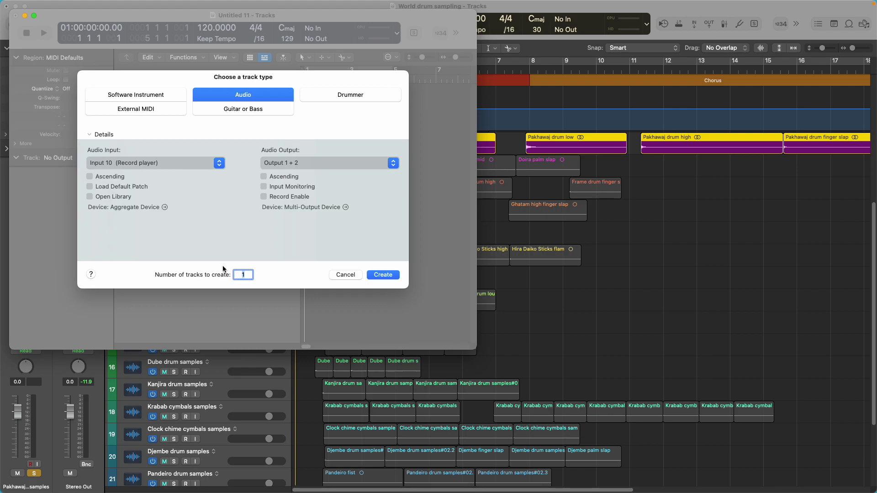
pyautogui.write('20')
pyautogui.click(346, 275)
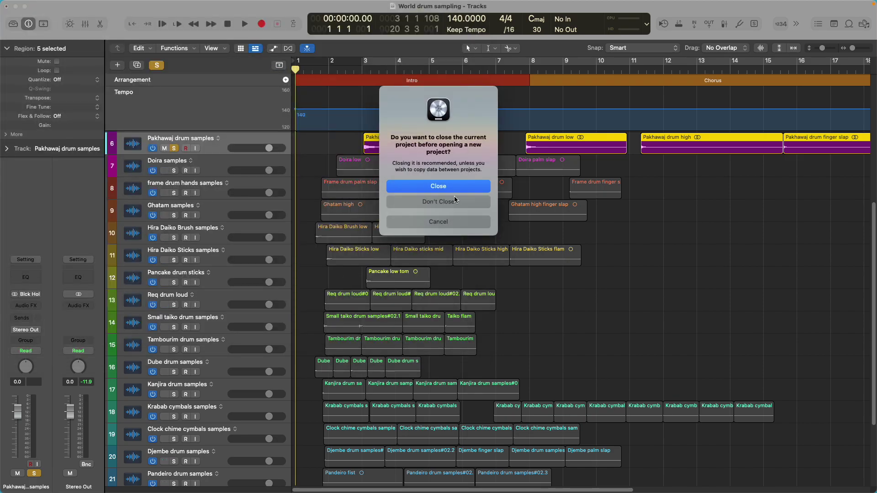
# Step: Save and close the World drum sampling project, and reopen it from the recent projects
pyautogui.click(447, 186)
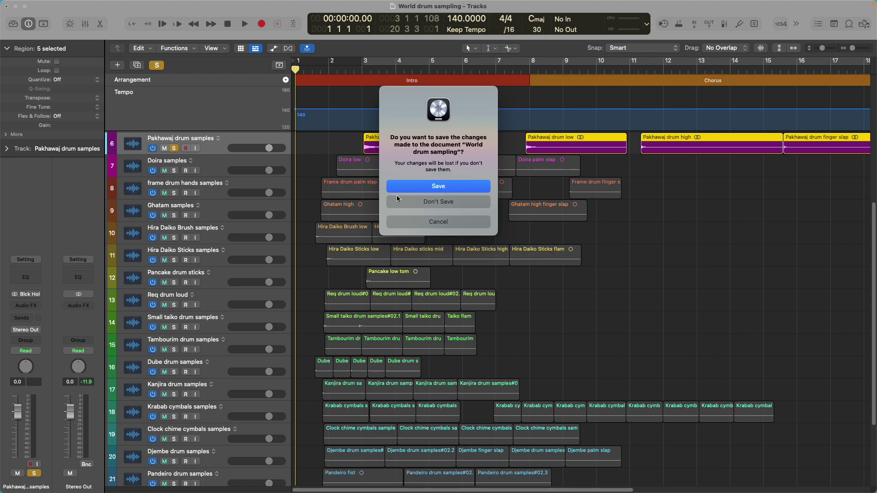
pyautogui.click(448, 187)
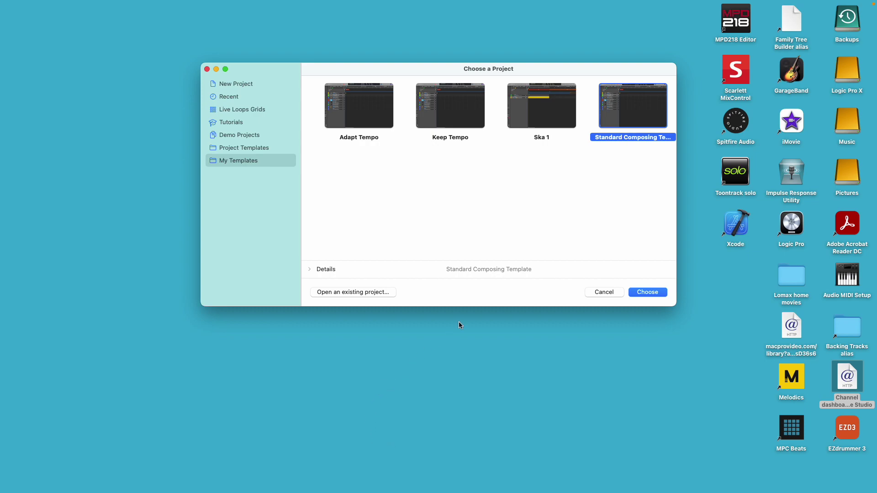
pyautogui.click(613, 295)
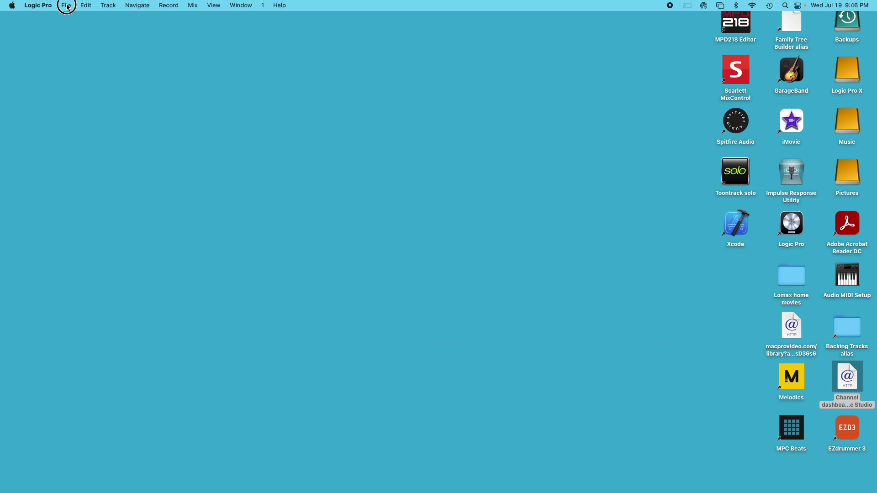
pyautogui.click(67, 5)
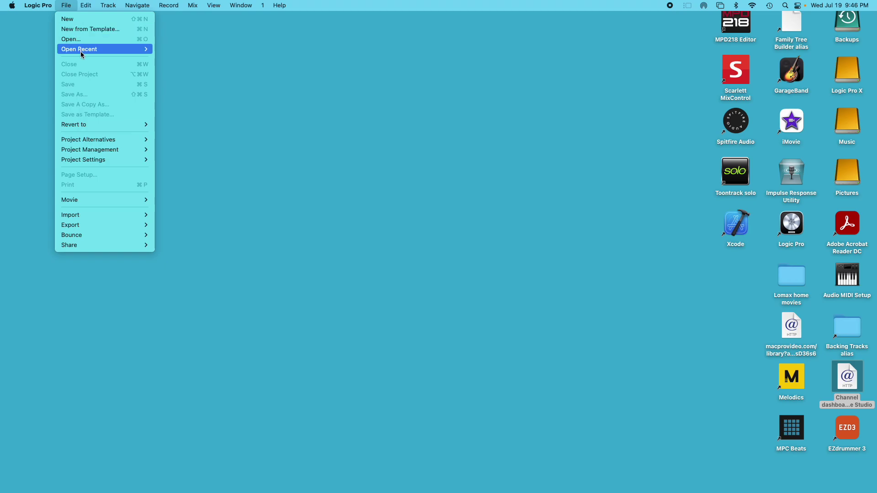
pyautogui.moveTo(82, 51)
pyautogui.click(170, 50)
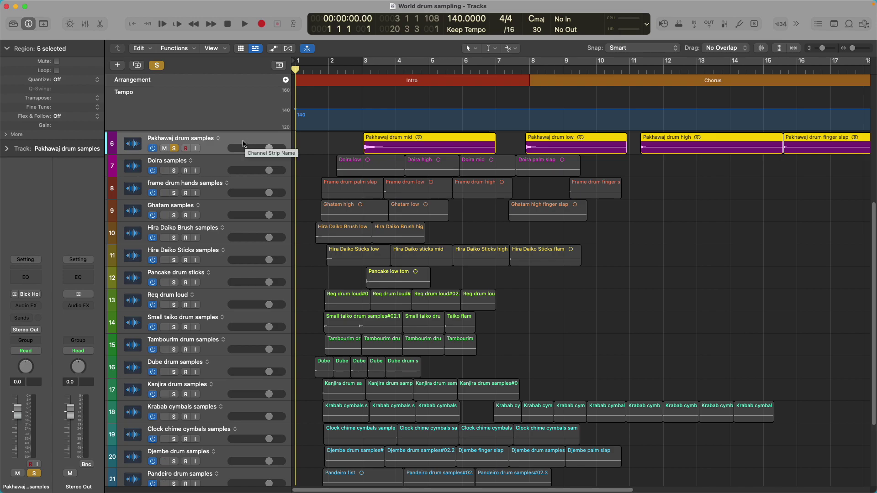
# Step: Play through the soloed Pakhawaj drum samples track with cycle mode on and stop playback
pyautogui.click(186, 148)
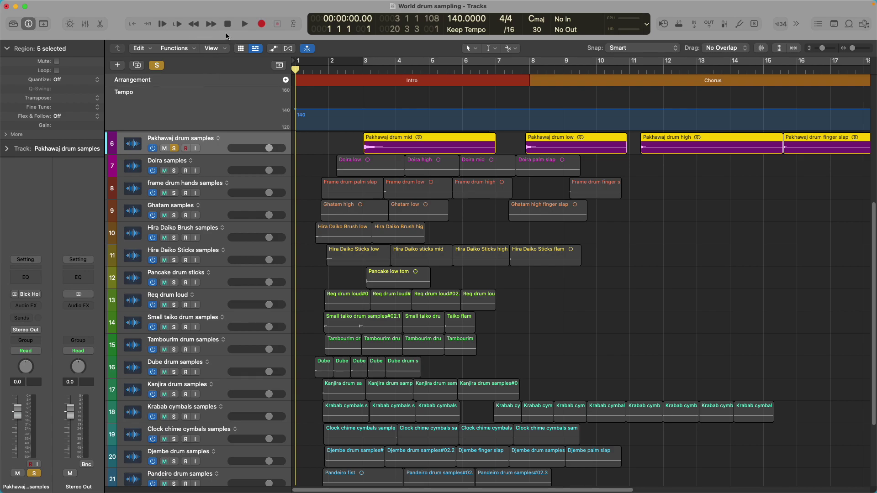
pyautogui.click(293, 21)
pyautogui.click(245, 24)
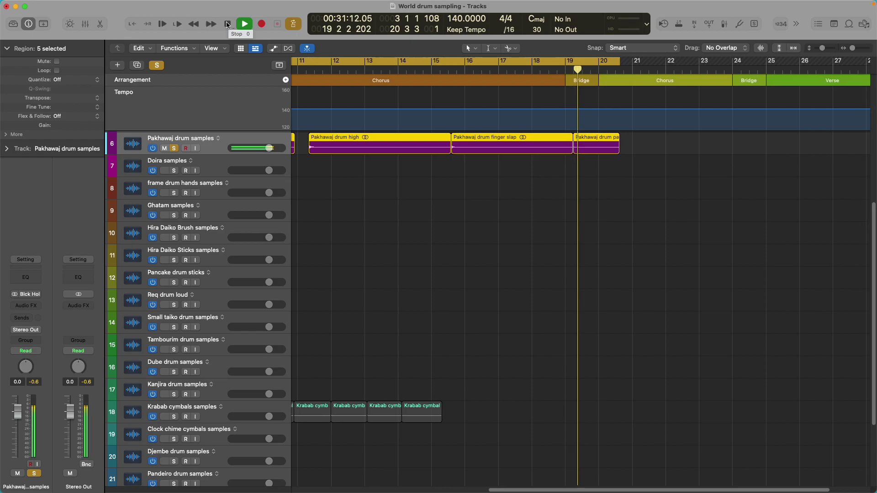
pyautogui.click(228, 24)
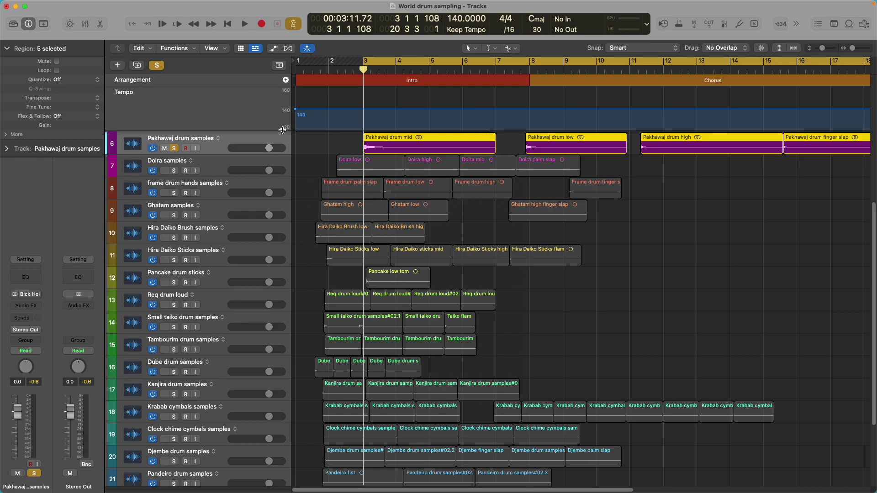
# Step: Turn off solo on the Pakhawaj drum samples track and switch off cycle mode
pyautogui.click(174, 148)
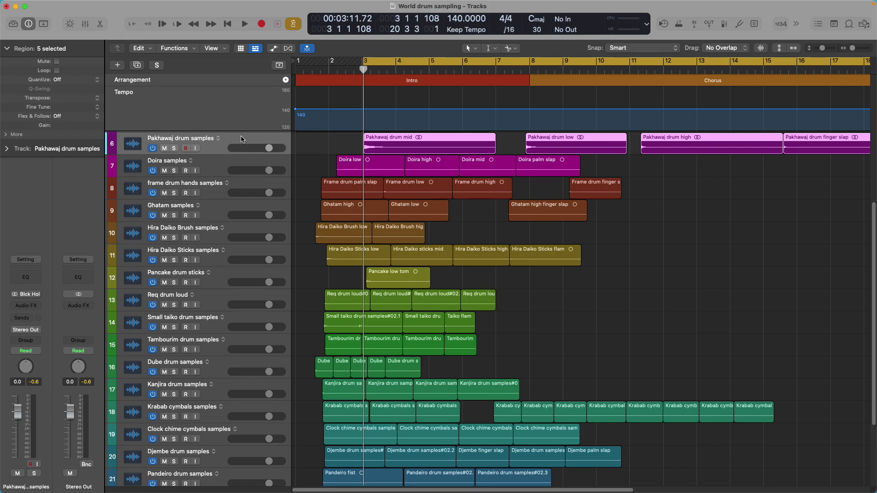
pyautogui.scroll(1, 242, 138)
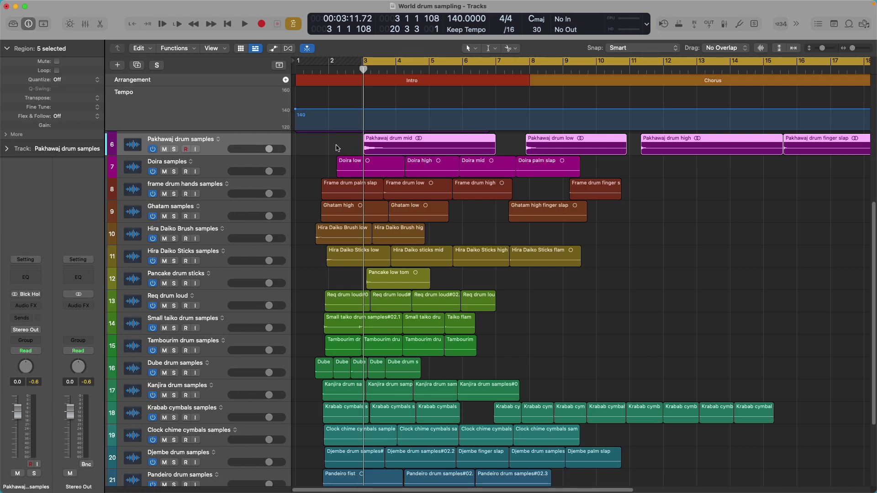
pyautogui.click(276, 140)
pyautogui.click(293, 25)
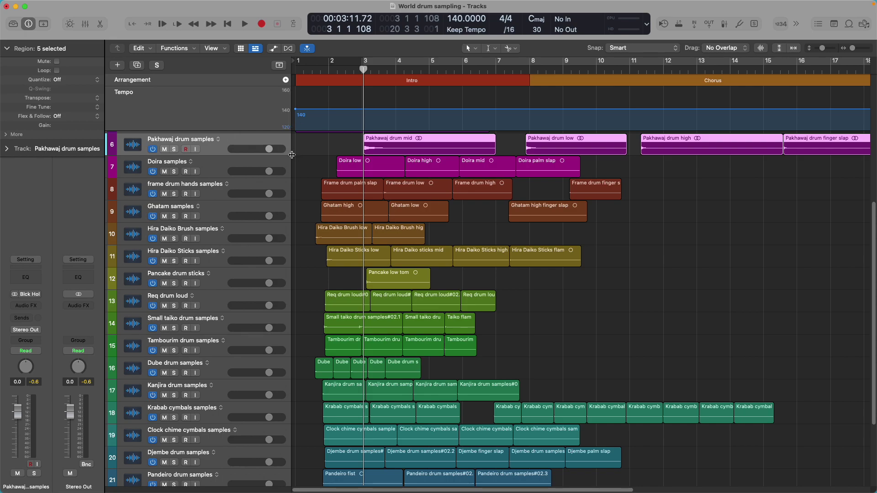
# Step: In the audio track editor, split the Pakhawaj drum mid region at the start of its attack and delete the silence before it
pyautogui.press('e')
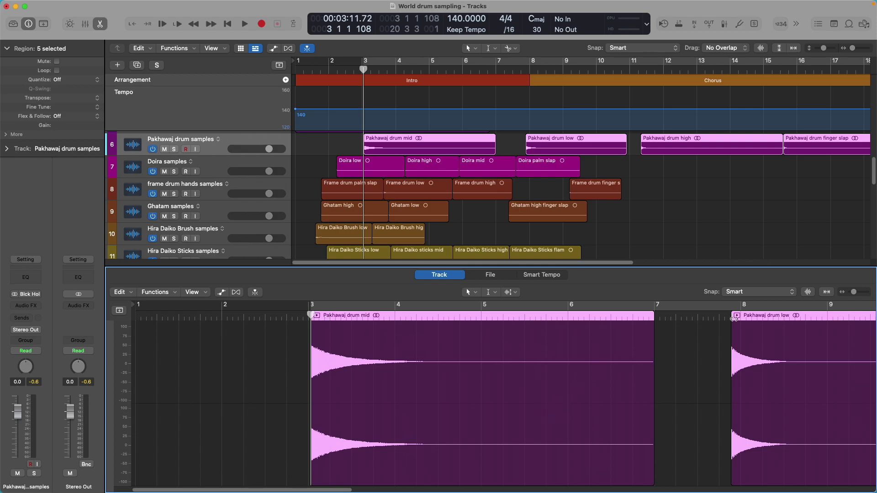
pyautogui.moveTo(854, 291); pyautogui.dragTo(856, 295)
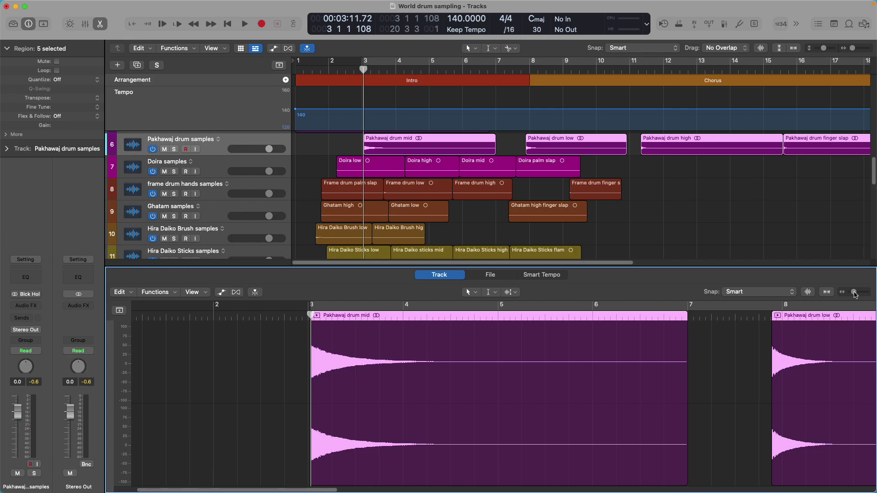
pyautogui.moveTo(855, 295); pyautogui.dragTo(867, 294)
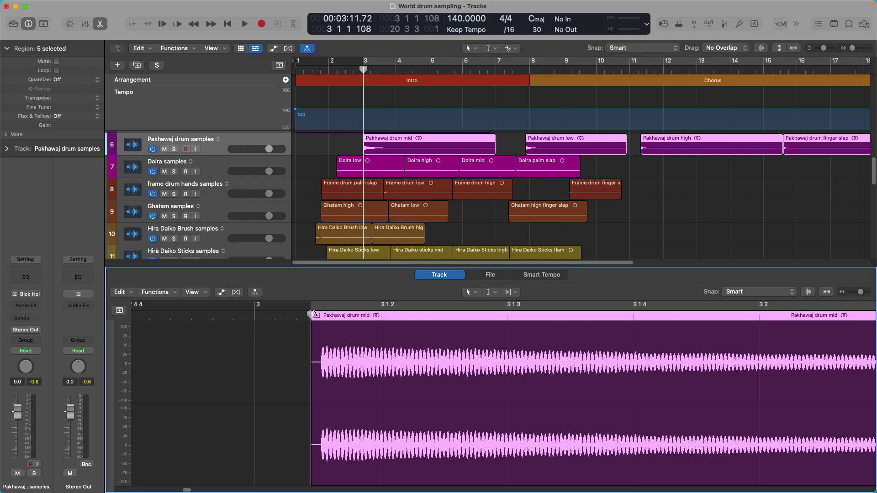
pyautogui.moveTo(311, 315); pyautogui.dragTo(320, 313)
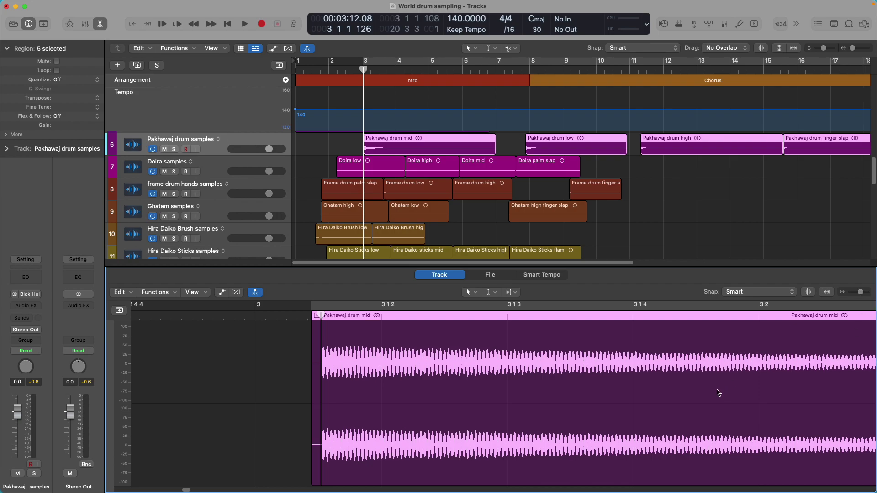
pyautogui.click(329, 335)
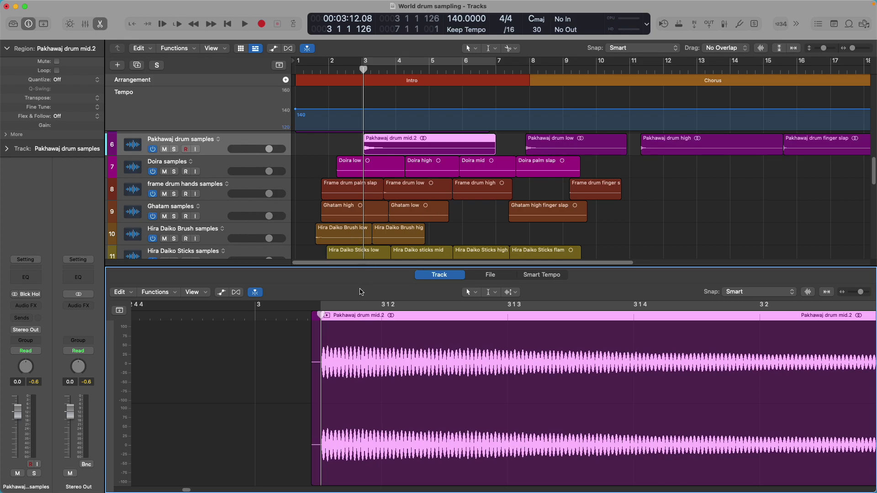
pyautogui.click(314, 344)
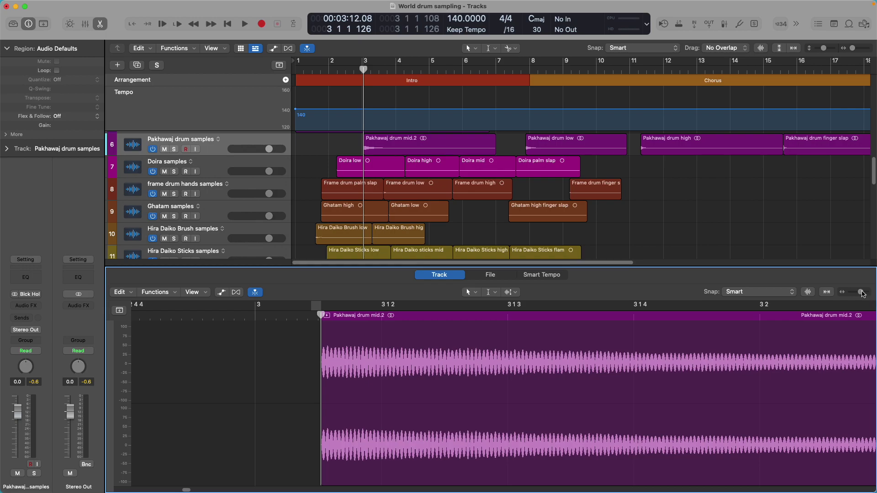
# Step: Move the trimmed Pakhawaj drum mid region about half a bar later, leaving a gap before the Pakhawaj drum low region
pyautogui.moveTo(862, 293); pyautogui.dragTo(851, 305)
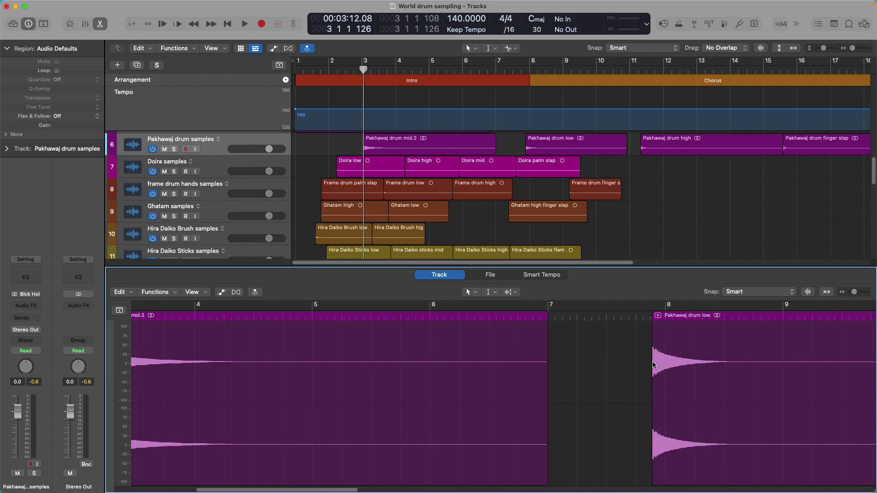
pyautogui.click(495, 341)
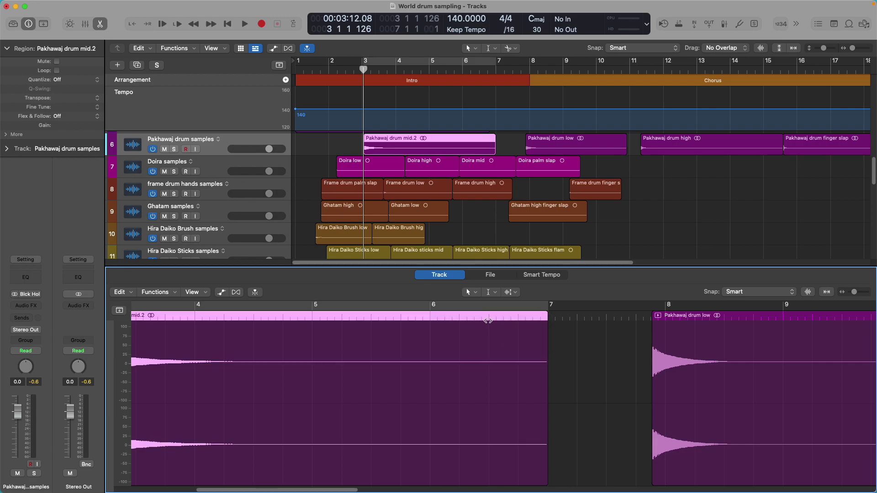
pyautogui.moveTo(483, 328); pyautogui.dragTo(586, 335)
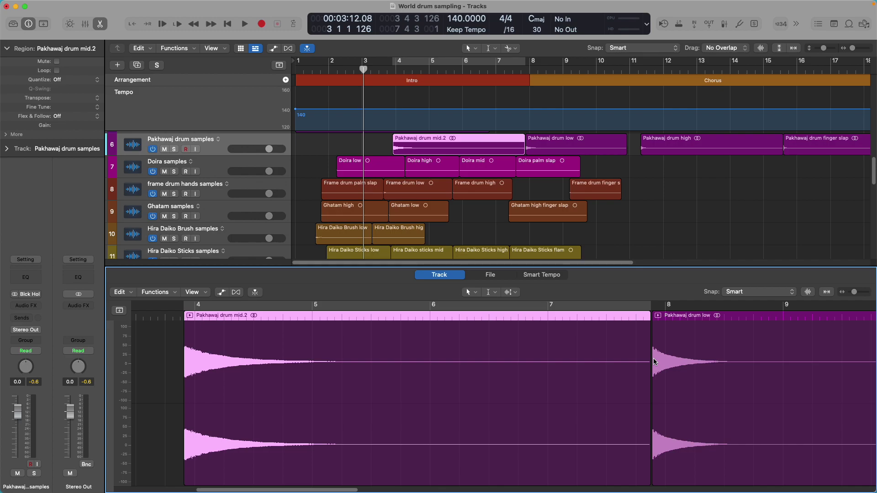
pyautogui.moveTo(601, 338); pyautogui.dragTo(550, 342)
# Step: Audition the Pakhawaj drum low region on its own from its attack, and switch off cycle mode
pyautogui.click(706, 349)
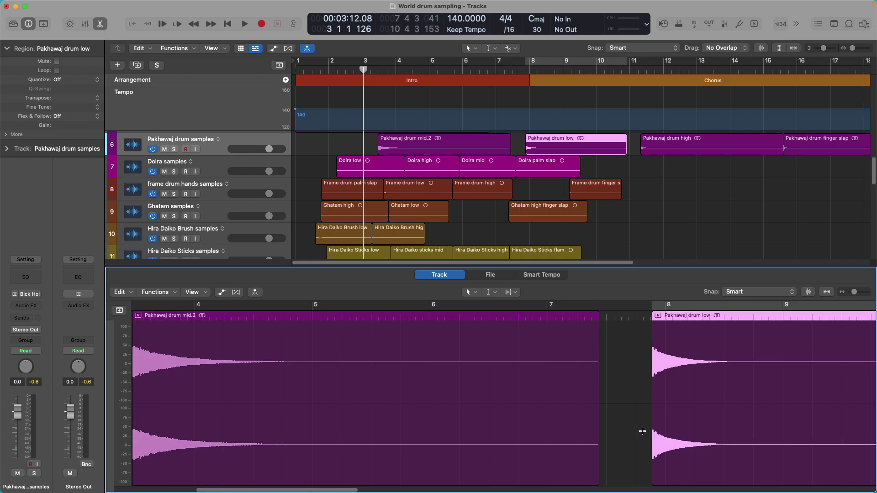
pyautogui.moveTo(355, 490); pyautogui.dragTo(415, 489)
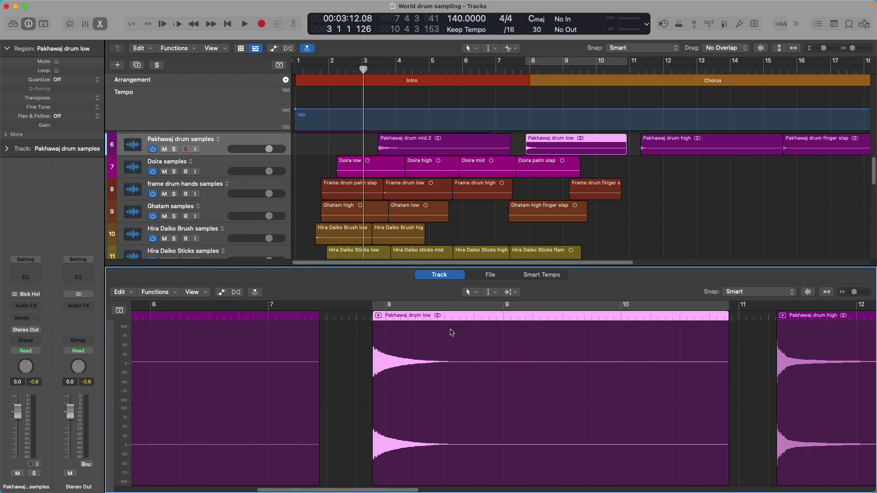
pyautogui.click(450, 330)
pyautogui.moveTo(364, 69); pyautogui.dragTo(565, 89)
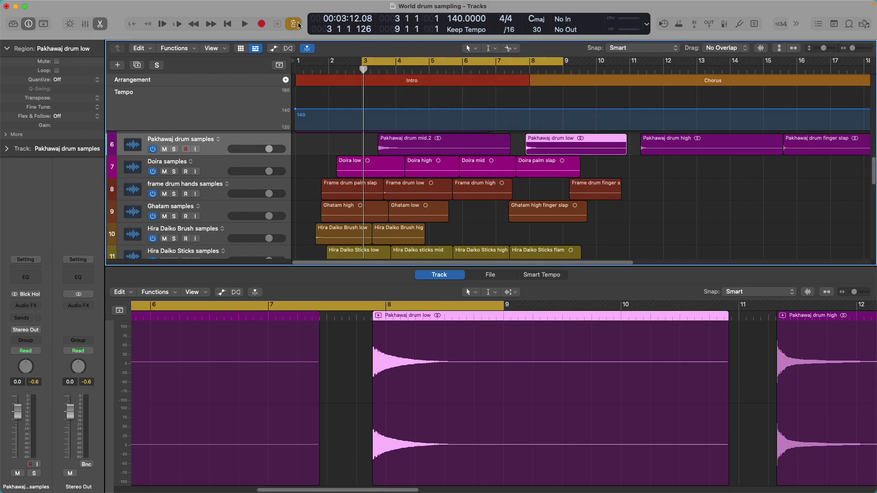
pyautogui.click(298, 25)
pyautogui.moveTo(363, 69); pyautogui.dragTo(575, 94)
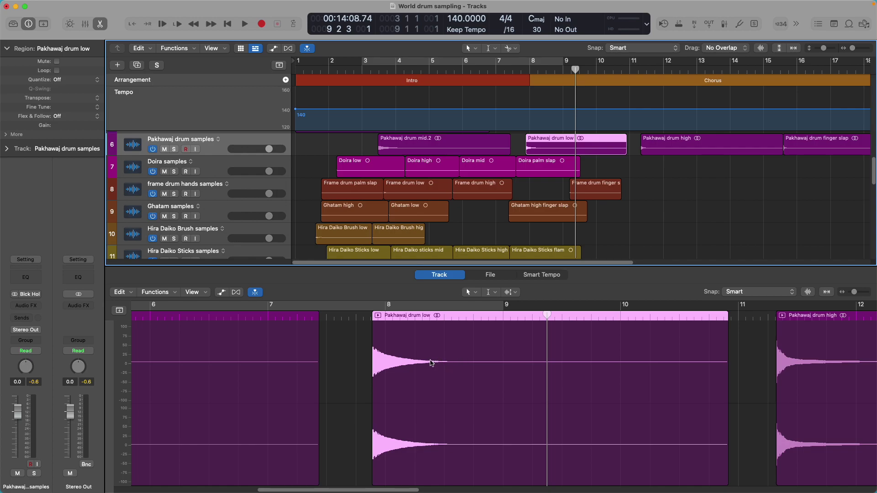
pyautogui.moveTo(546, 316); pyautogui.dragTo(376, 334)
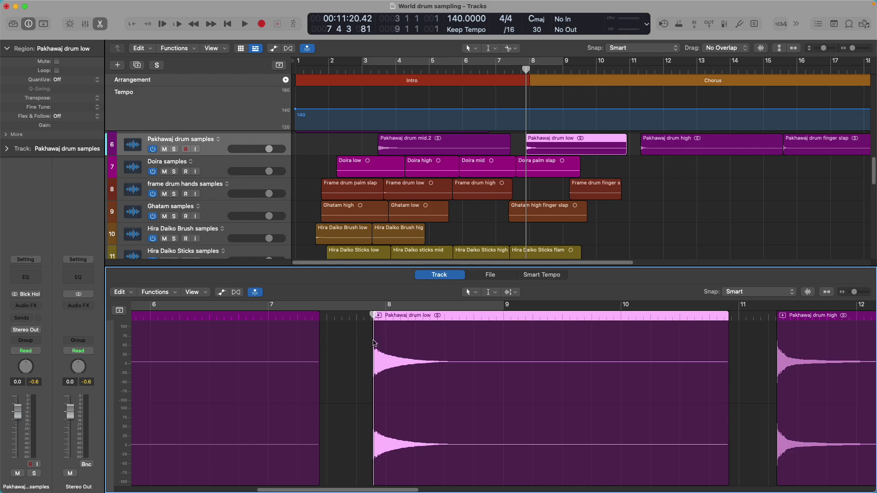
pyautogui.click(379, 316)
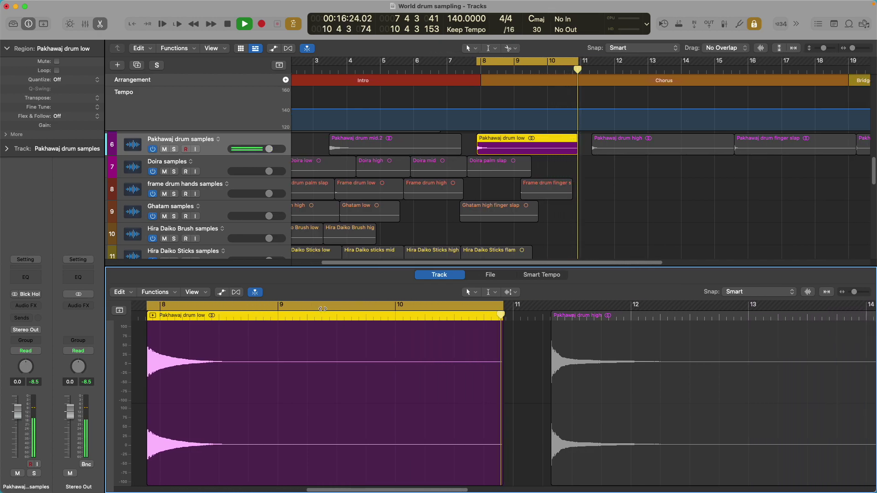
pyautogui.click(293, 24)
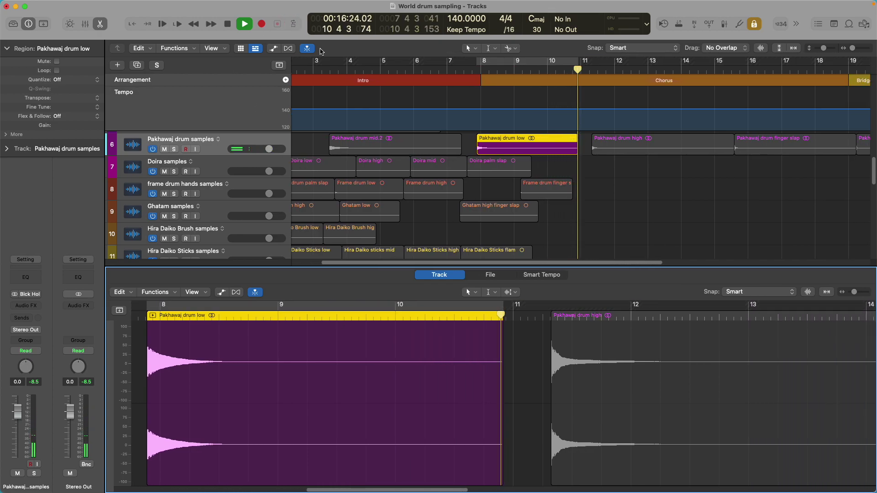
# Step: Undo the accidental move of the Pakhawaj drum high region onto the Pakhawaj drum low region
pyautogui.moveTo(600, 370); pyautogui.dragTo(603, 367)
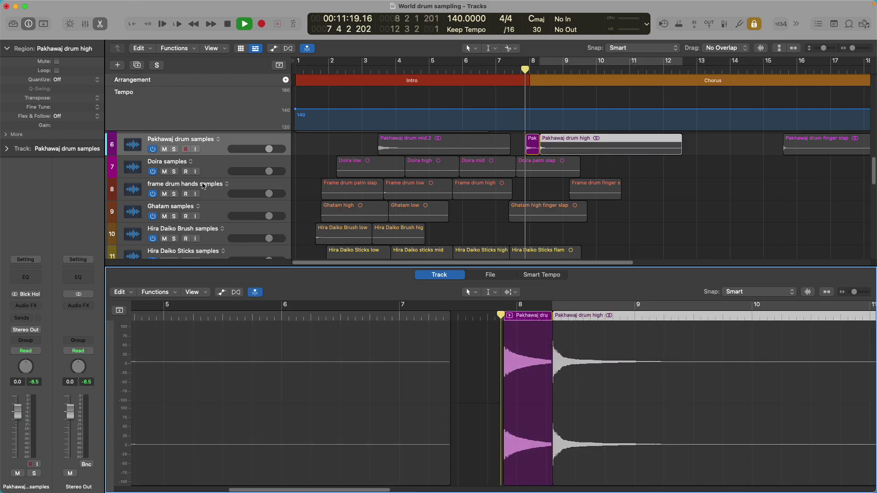
pyautogui.click(131, 294)
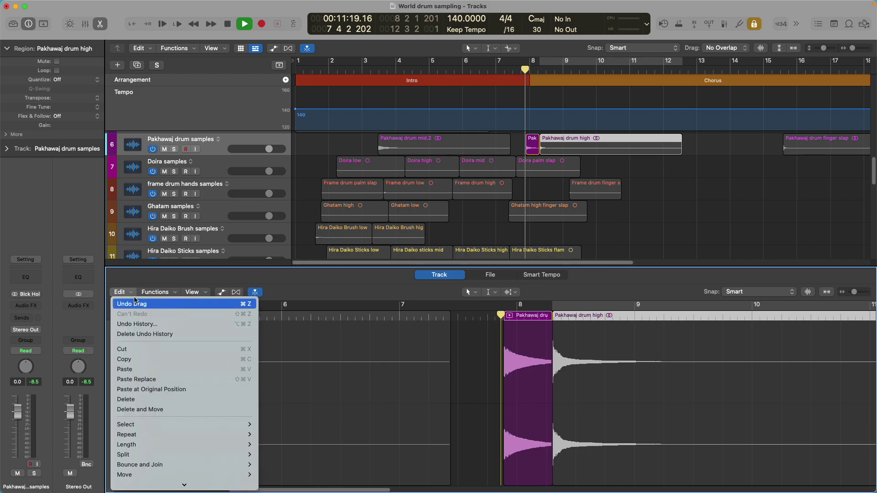
pyautogui.press('Escape')
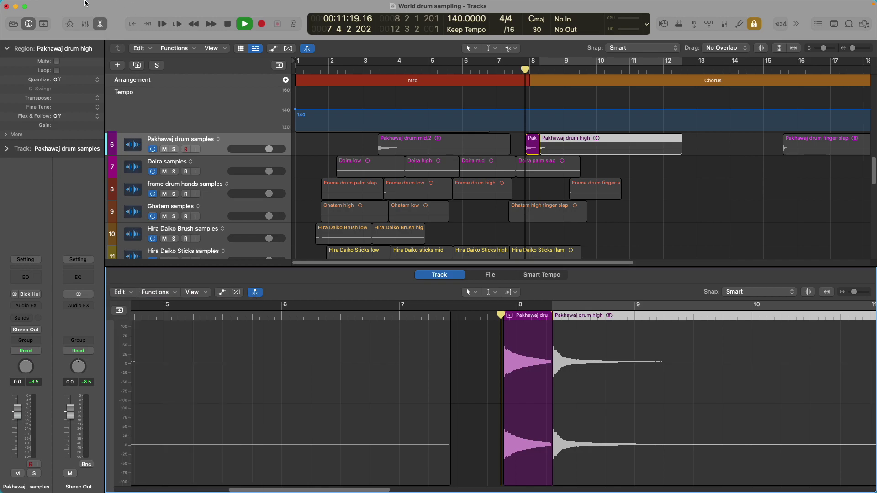
pyautogui.click(86, 5)
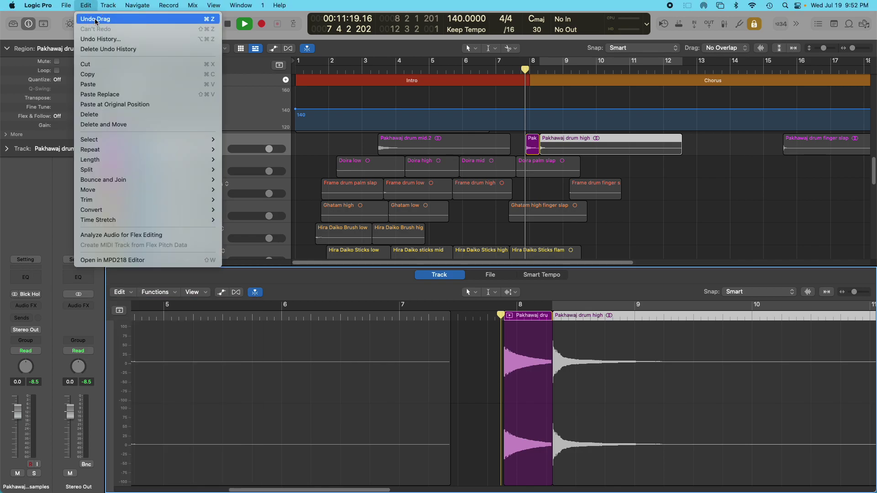
pyautogui.click(94, 18)
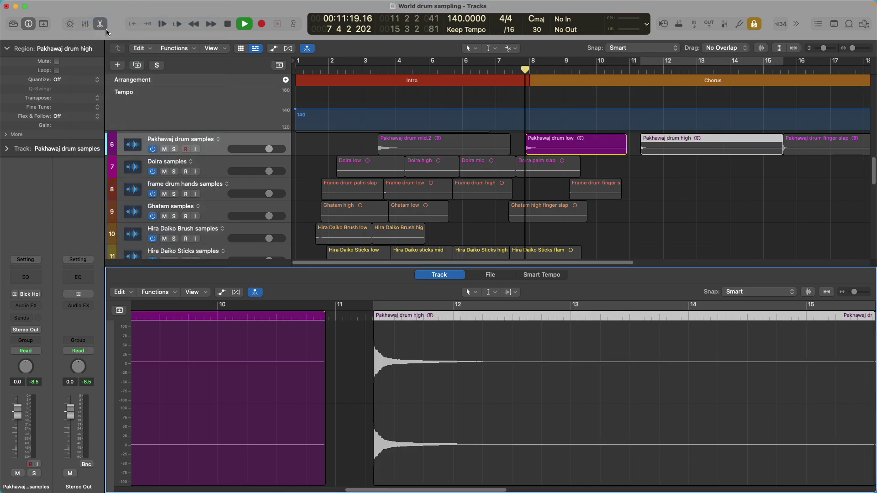
# Step: Keep the Pointer tool active in the audio track editor and turn off solo mode
pyautogui.click(470, 292)
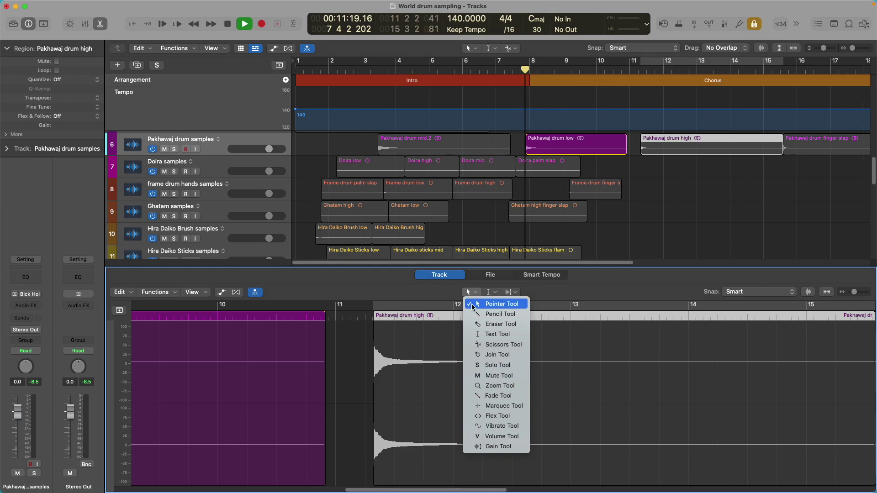
pyautogui.click(466, 308)
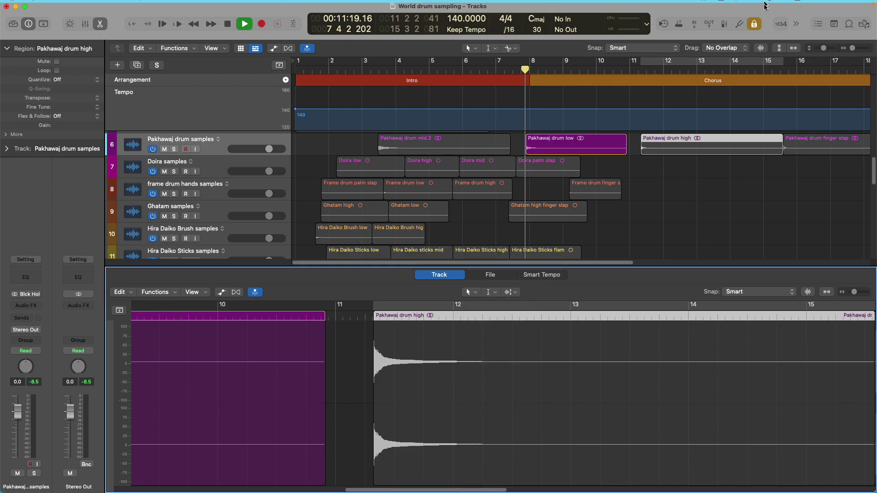
pyautogui.click(754, 24)
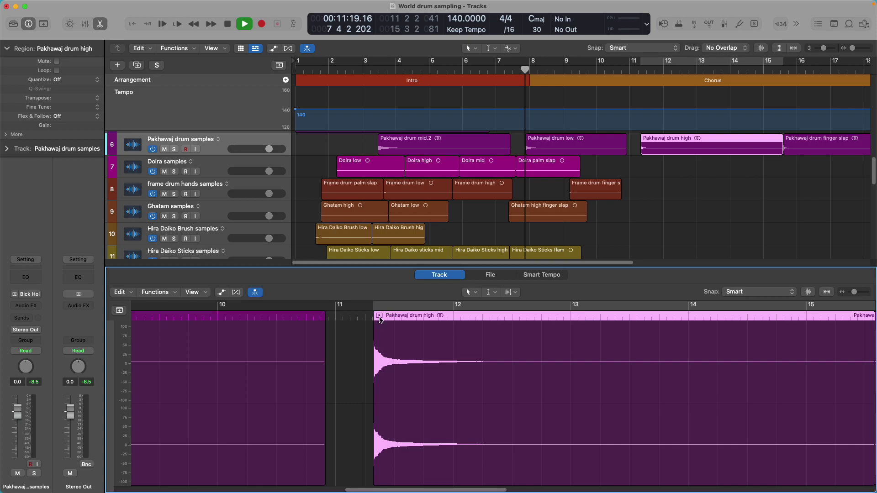
# Step: Play the Pakhawaj drum high region soloed in cycle mode from its attack, and stop playback
pyautogui.hotkey('ctrl', 's')
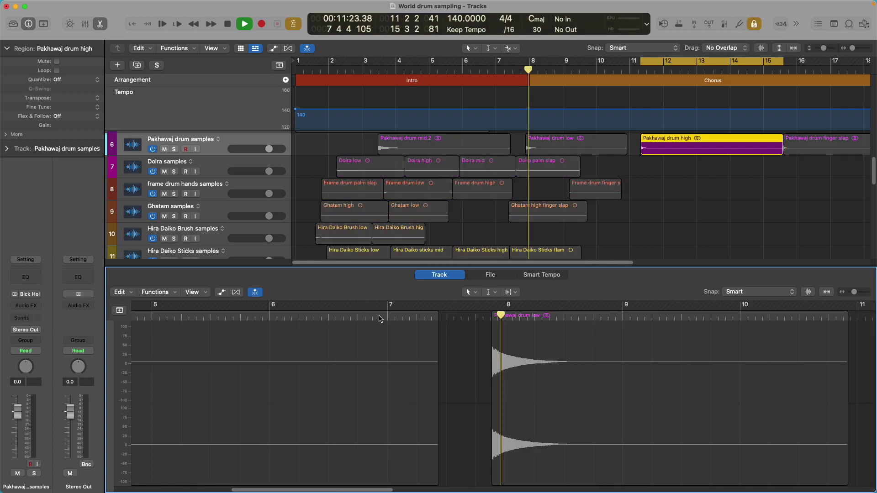
pyautogui.click(229, 23)
pyautogui.hotkey('ctrl', 's')
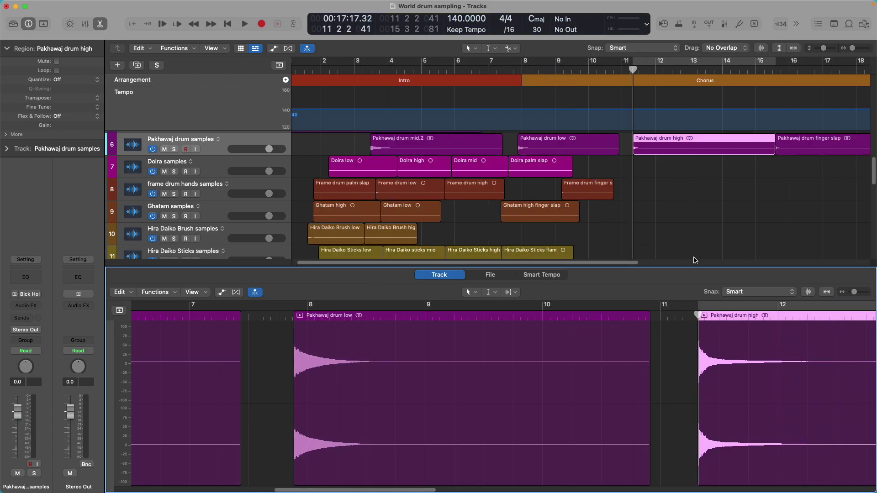
pyautogui.press('super+u')
pyautogui.hotkey('ctrl', 's')
pyautogui.press('space')
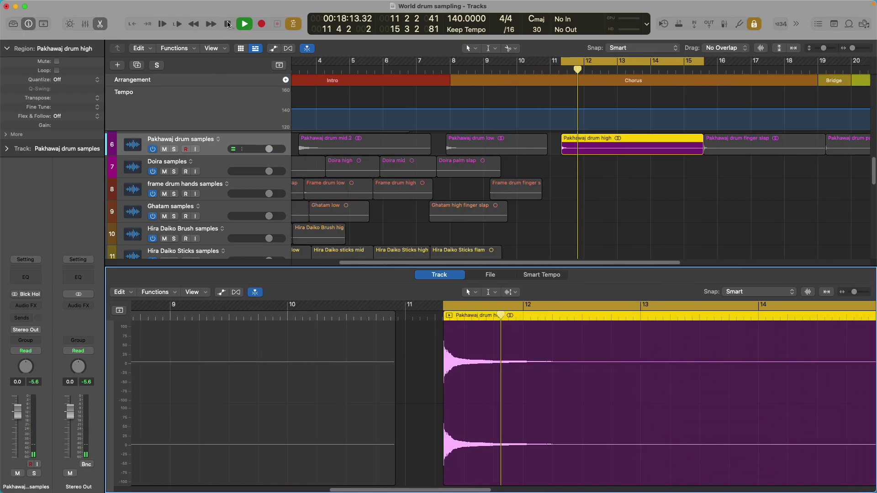
pyautogui.press('space')
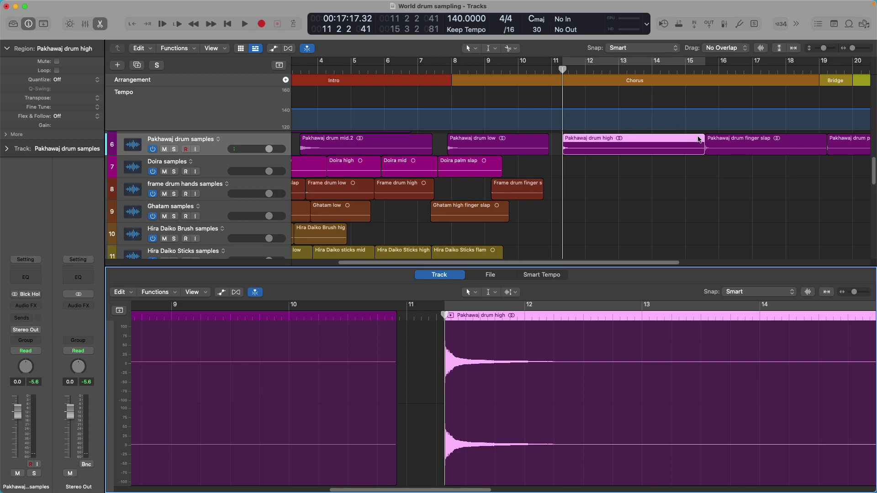
# Step: Audition the Pakhawaj drum finger slap region on its own and stop playback
pyautogui.click(736, 147)
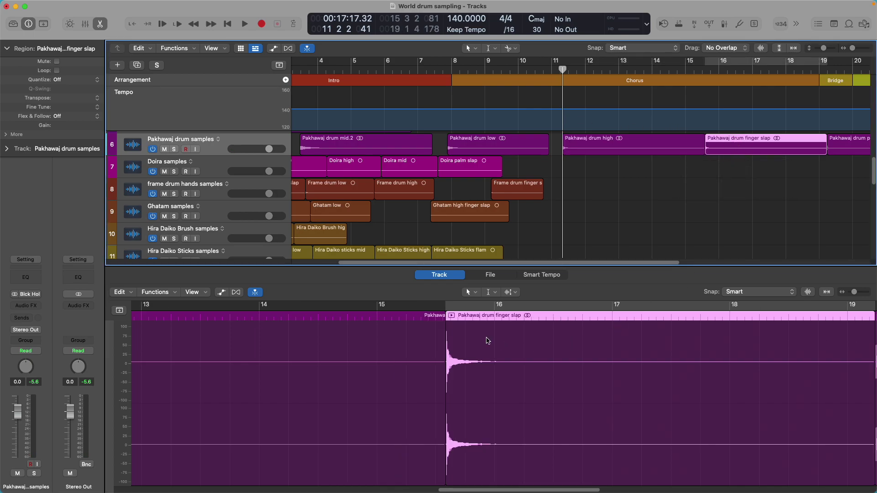
pyautogui.click(451, 316)
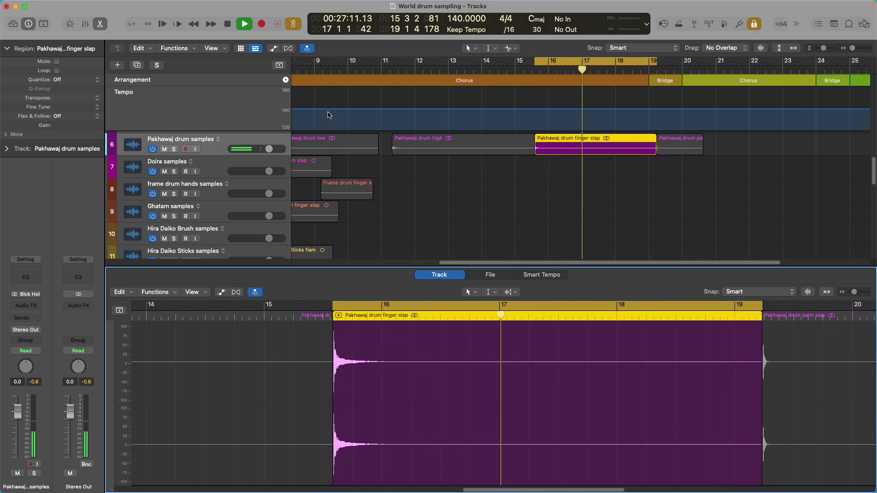
pyautogui.click(227, 25)
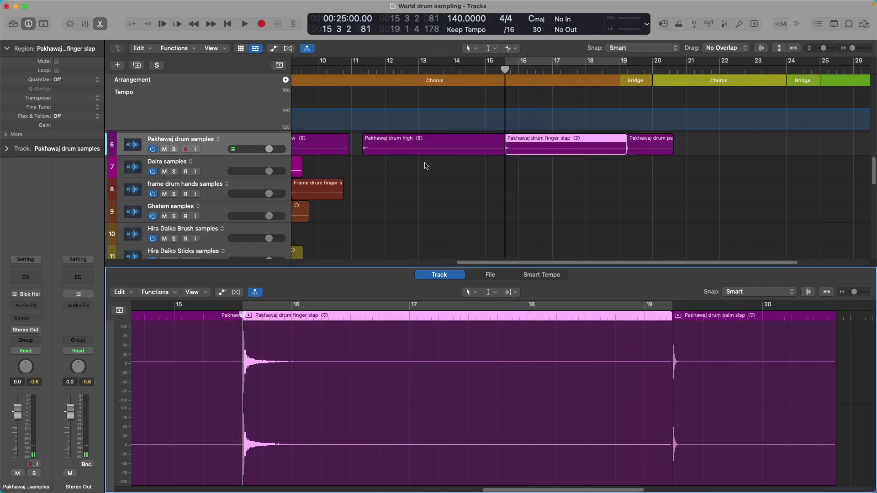
# Step: Play the Pakhawaj drum palm slap region on its own, switch off cycle mode and return the stopped playhead to the project start
pyautogui.click(725, 321)
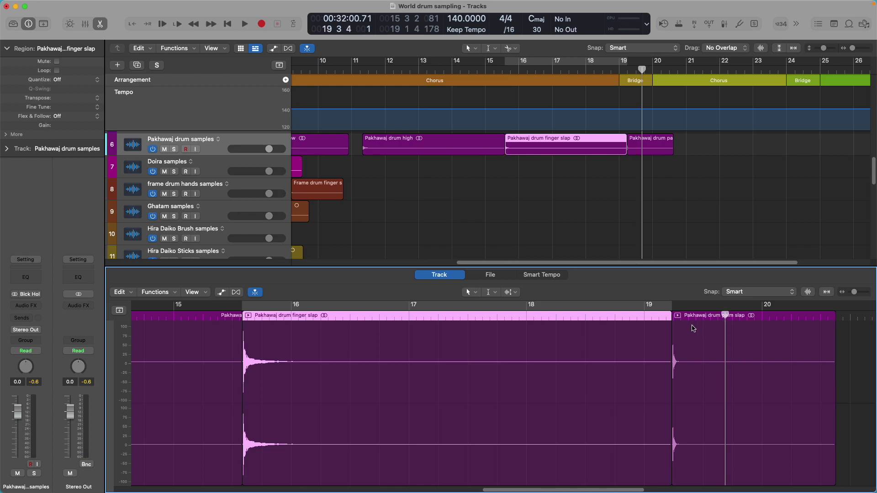
pyautogui.click(642, 146)
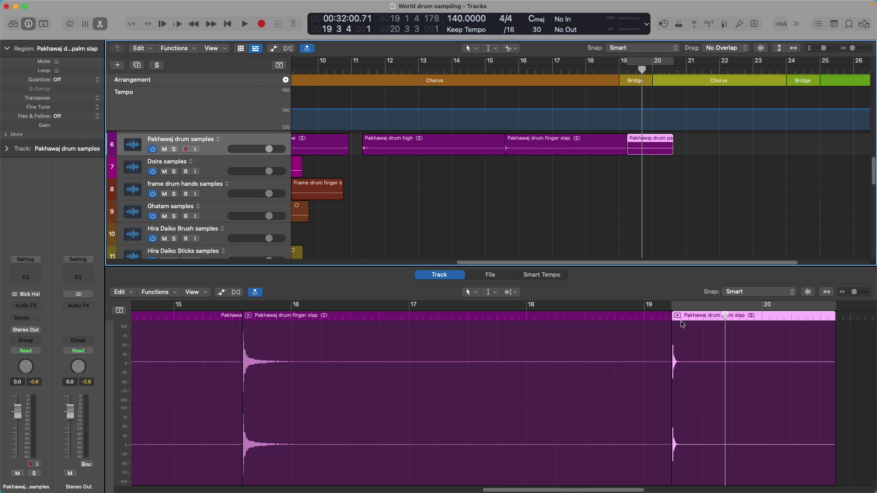
pyautogui.press('super+u')
pyautogui.press('space')
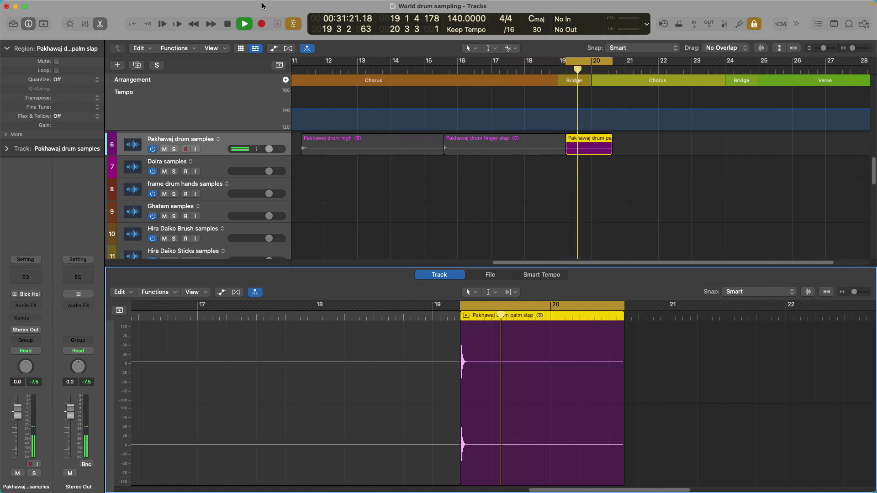
pyautogui.click(291, 24)
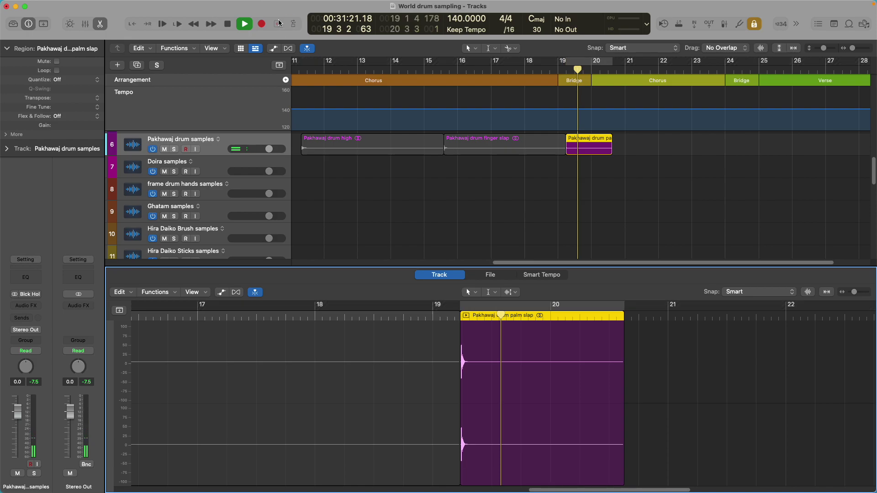
pyautogui.click(227, 24)
pyautogui.click(227, 25)
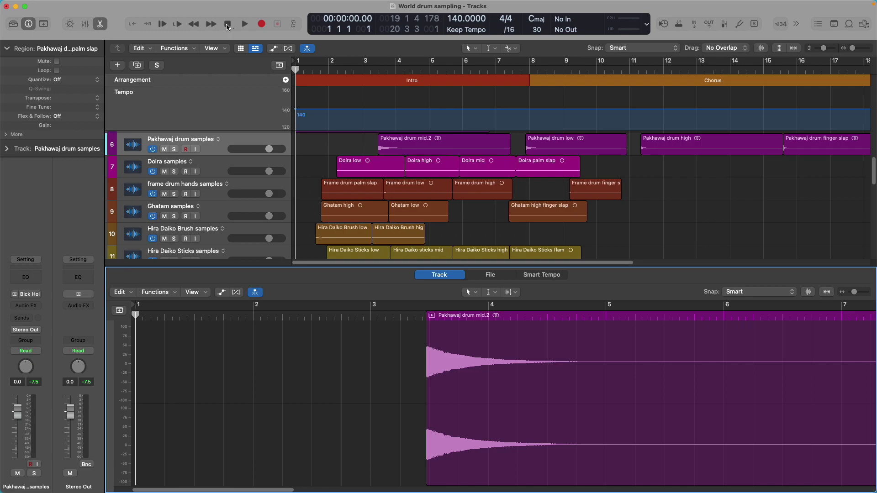
# Step: Open the Doira samples track in the audio track editor, magnify the Doira low attack and select only that region
pyautogui.click(222, 164)
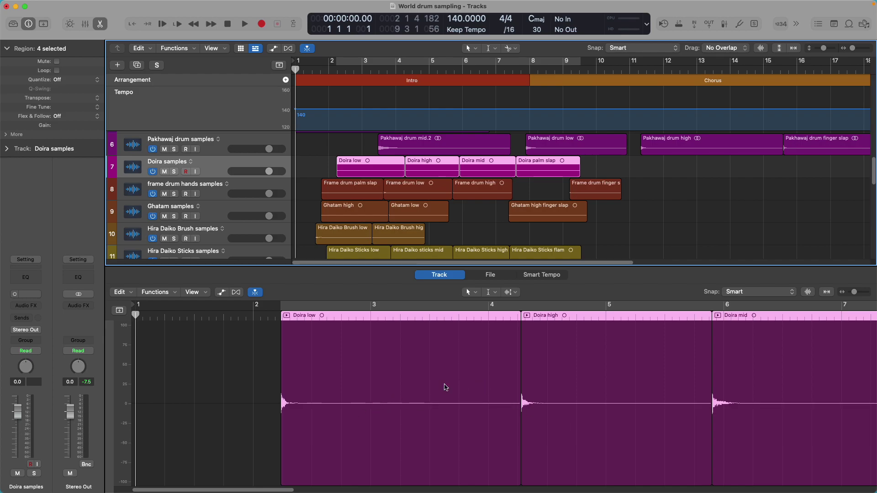
pyautogui.moveTo(854, 293); pyautogui.dragTo(869, 291)
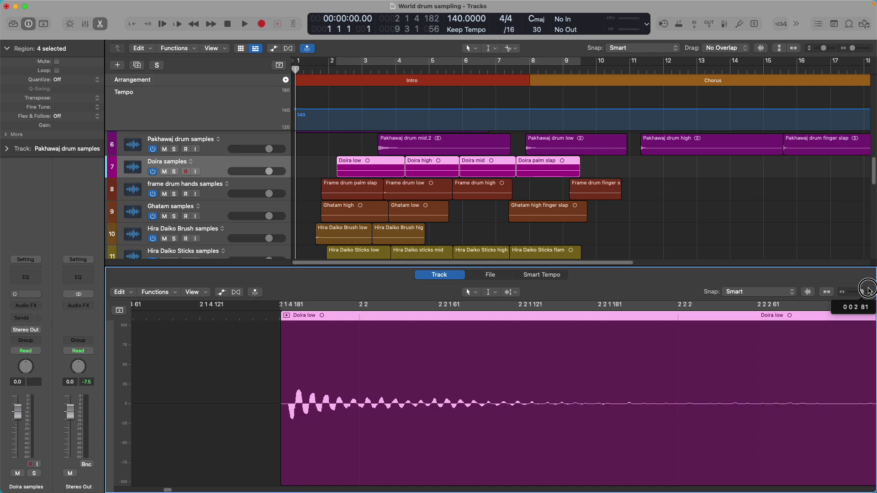
pyautogui.moveTo(869, 291); pyautogui.dragTo(869, 291)
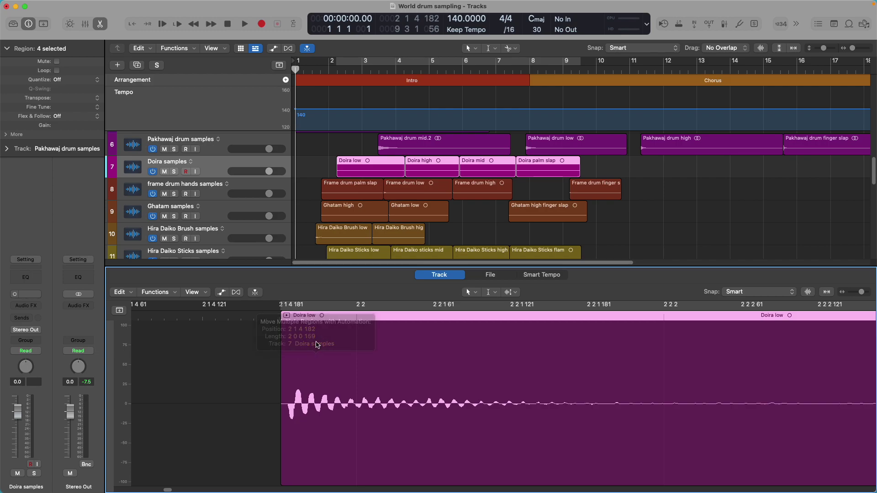
pyautogui.click(247, 356)
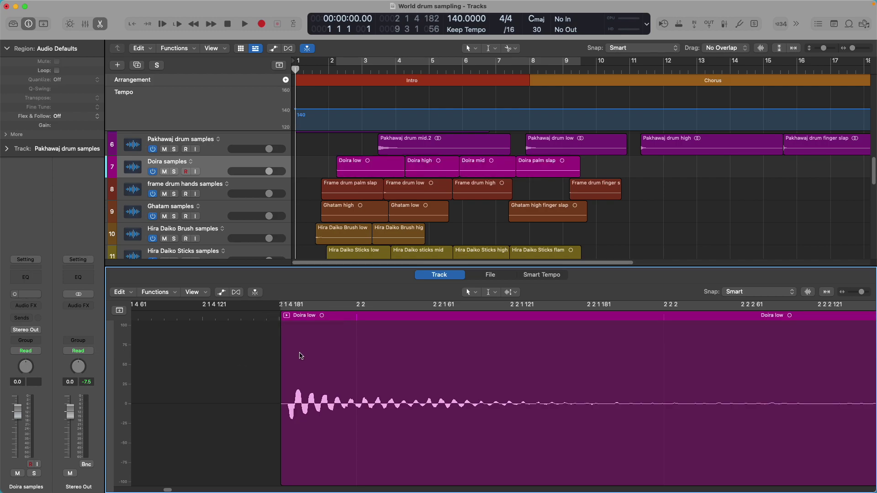
pyautogui.click(292, 366)
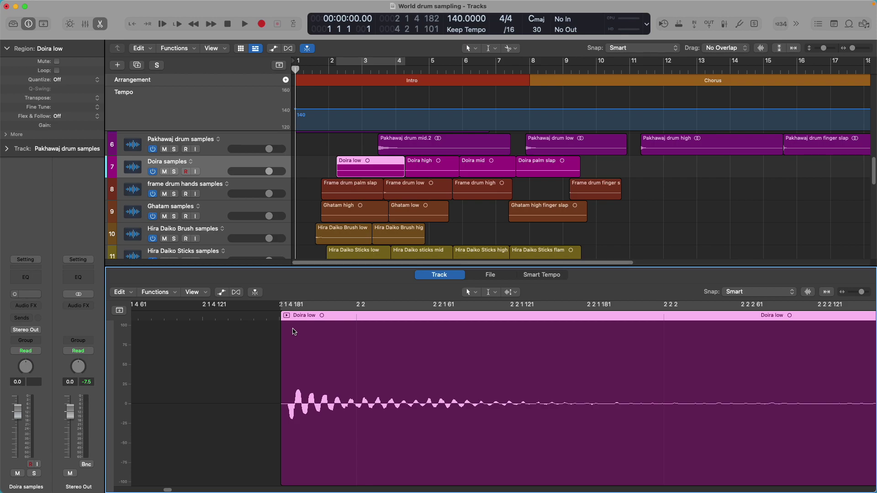
# Step: Place the playhead at bar 2, just before the Doira low region, and start playback
pyautogui.moveTo(296, 69); pyautogui.dragTo(330, 71)
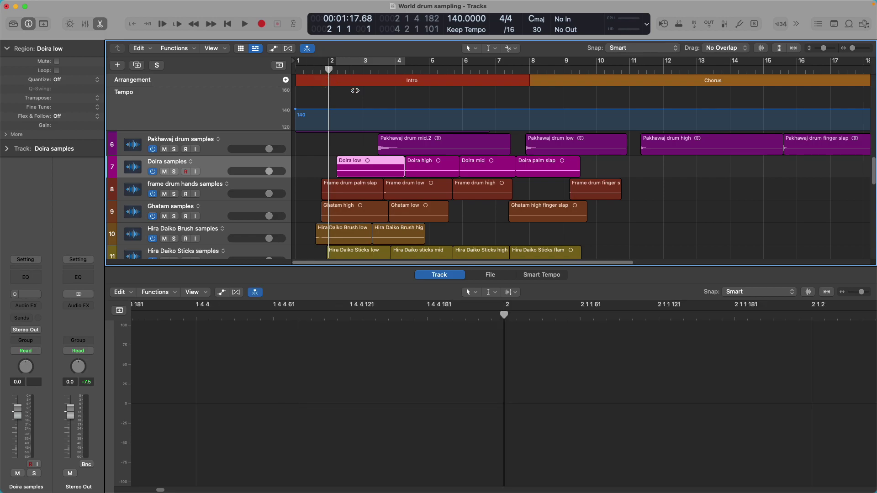
pyautogui.click(360, 165)
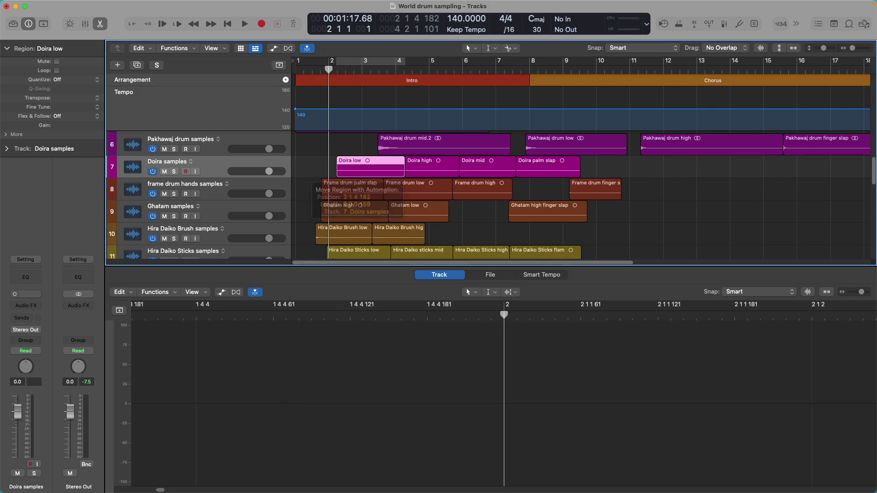
pyautogui.press('space')
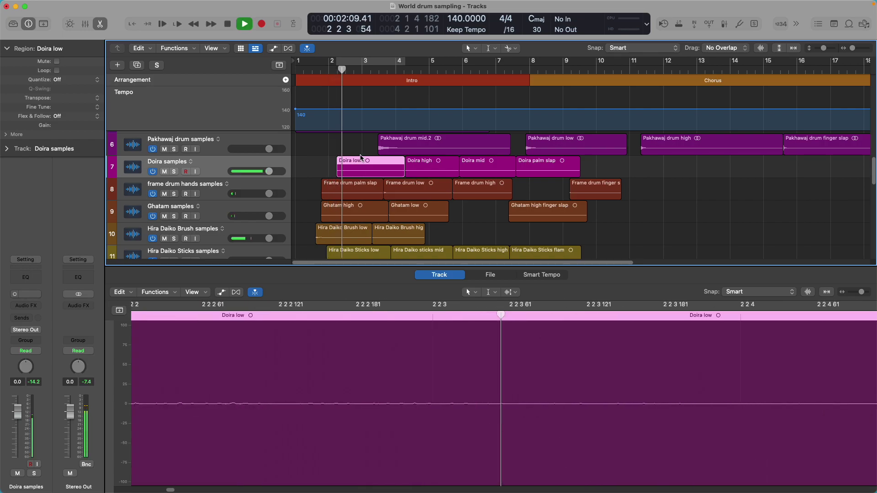
# Step: Solo the Doira samples track, move the playhead back to just before the Doira low region and stop playback
pyautogui.click(173, 172)
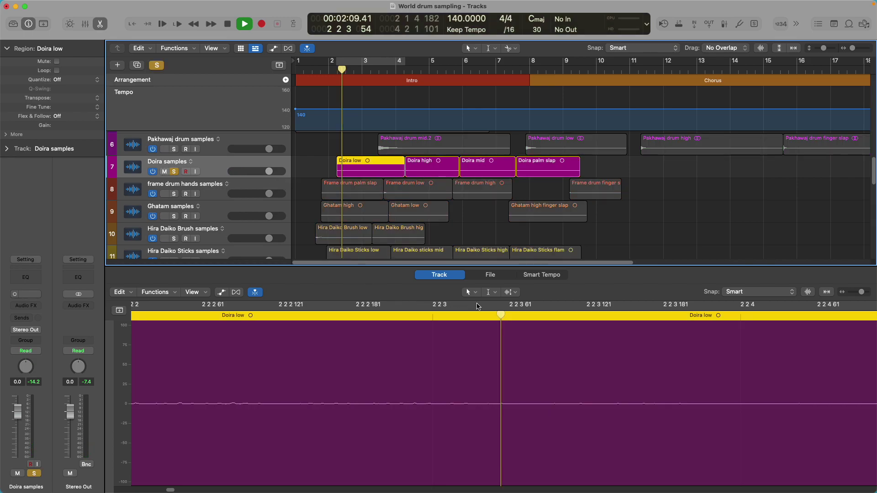
pyautogui.moveTo(862, 293); pyautogui.dragTo(861, 294)
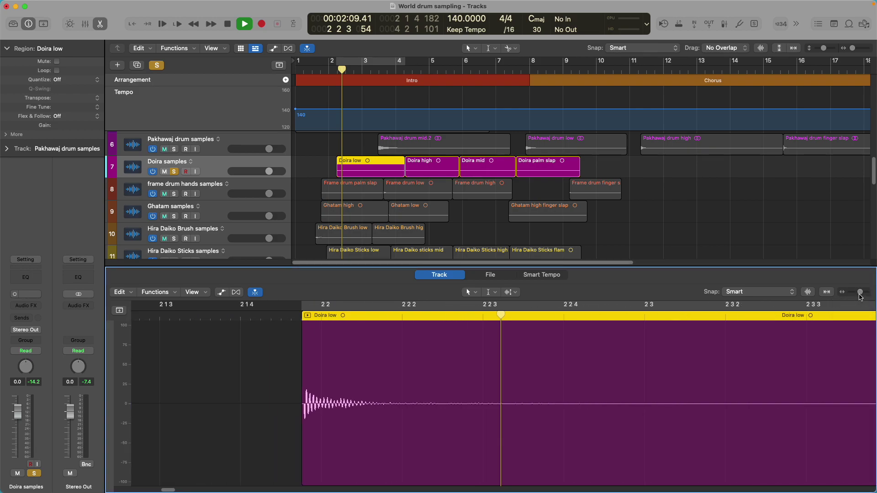
pyautogui.moveTo(501, 318); pyautogui.dragTo(300, 327)
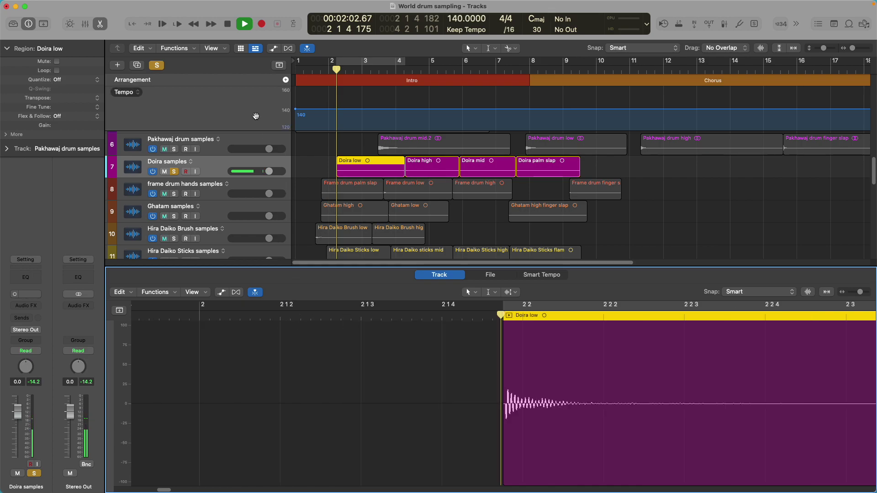
pyautogui.click(229, 25)
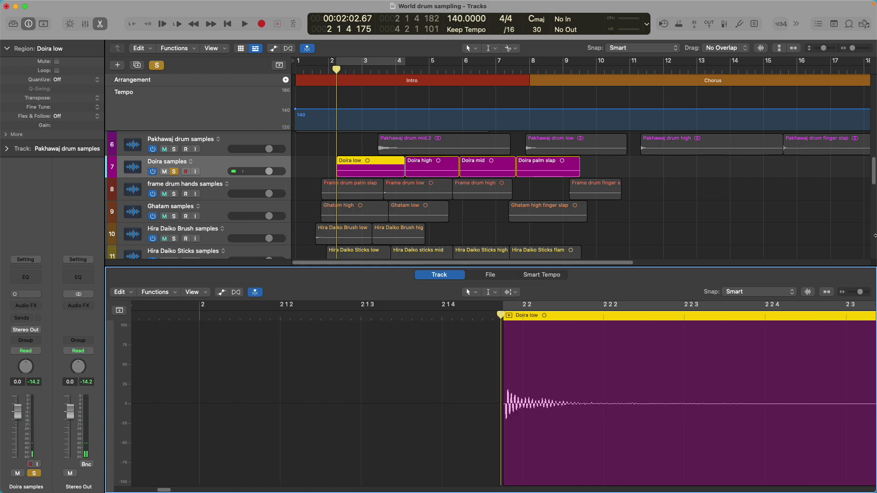
# Step: Split the Doira low region at 2 1 4 187, where its attack begins, and delete the silent piece before it
pyautogui.moveTo(864, 294); pyautogui.dragTo(865, 294)
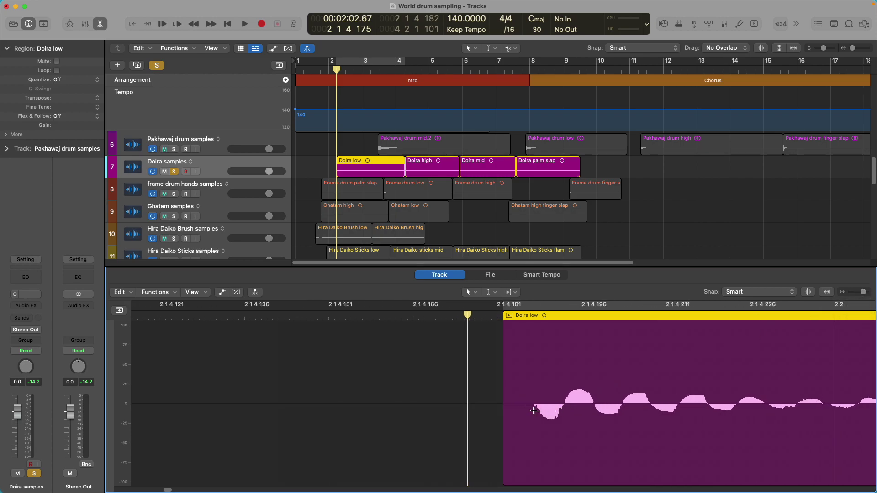
pyautogui.moveTo(468, 314); pyautogui.dragTo(534, 313)
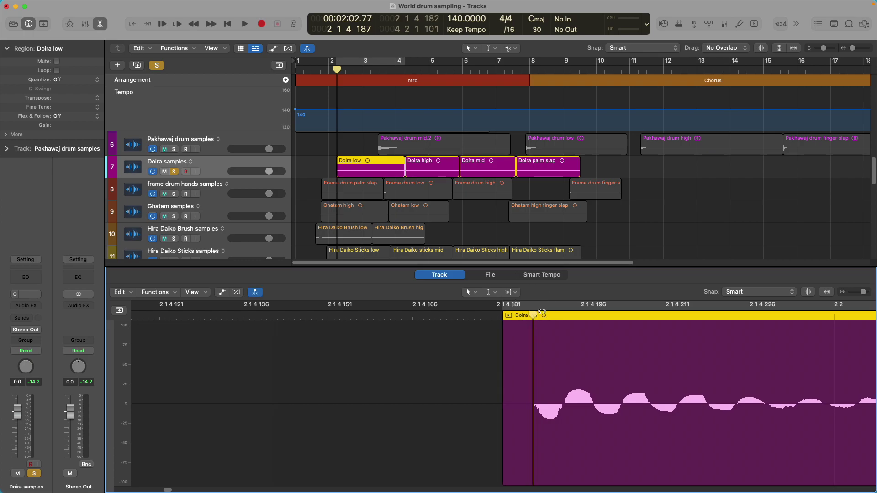
pyautogui.press('super+t')
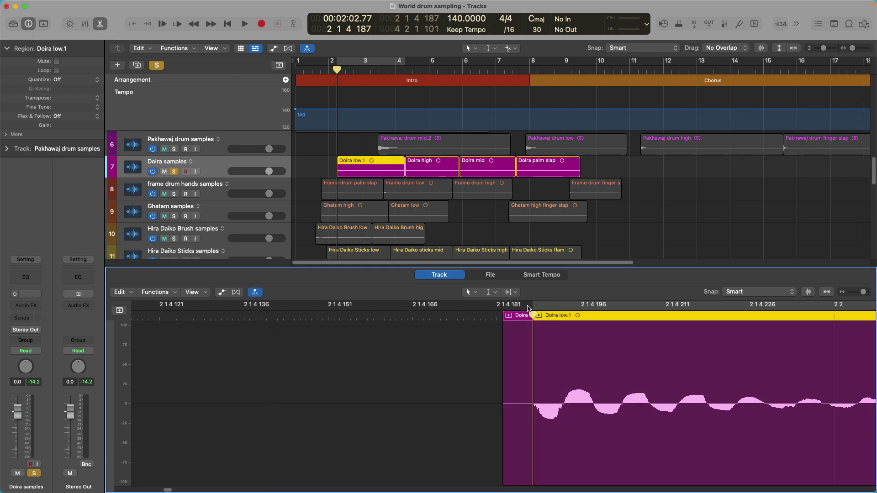
pyautogui.click(525, 352)
pyautogui.press('Delete')
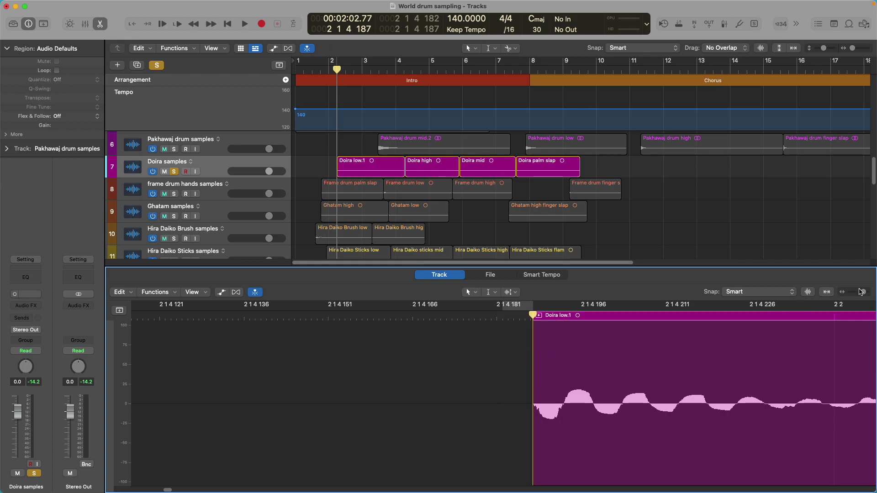
# Step: Select the trimmed Doira low region, audition it on its own and stop playback
pyautogui.moveTo(863, 292); pyautogui.dragTo(859, 300)
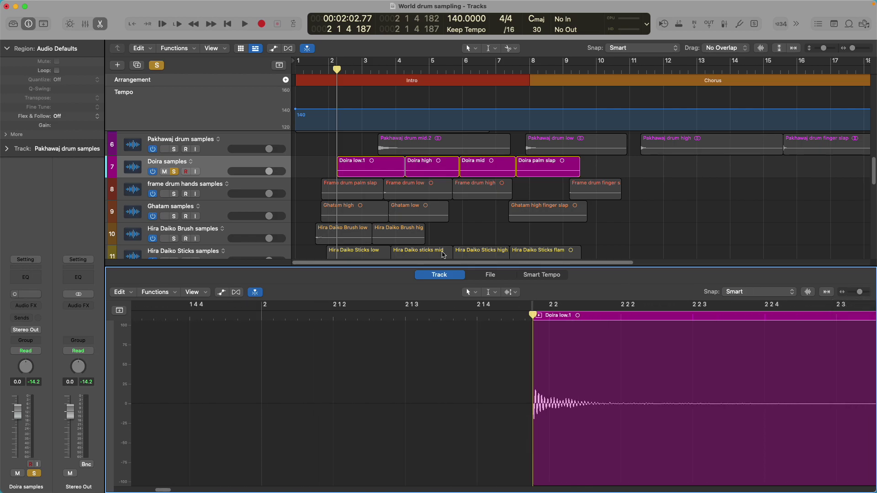
pyautogui.click(372, 169)
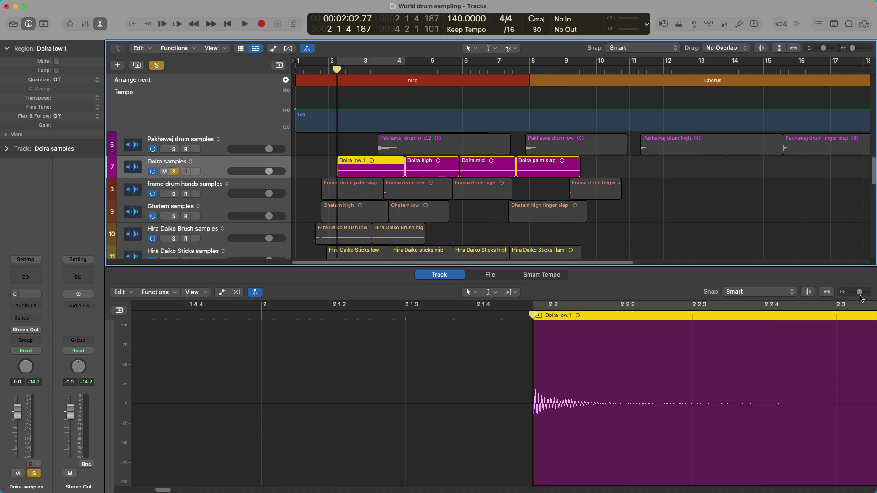
pyautogui.moveTo(861, 295); pyautogui.dragTo(849, 305)
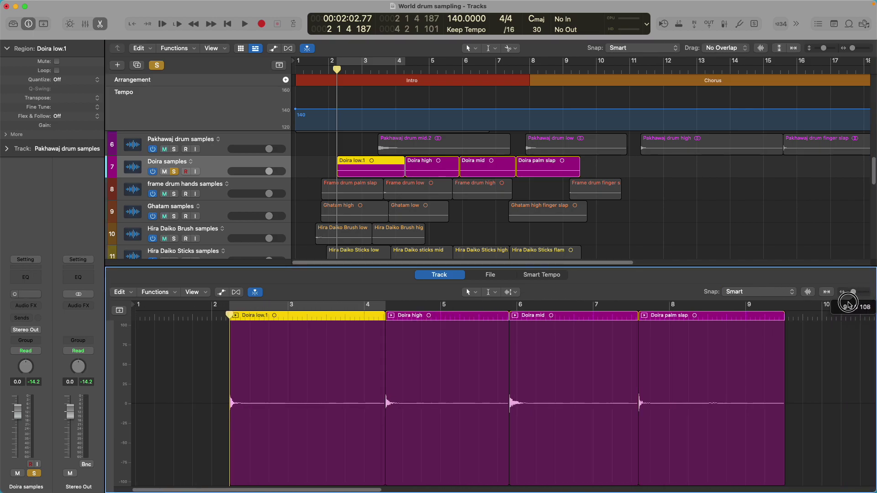
pyautogui.click(236, 317)
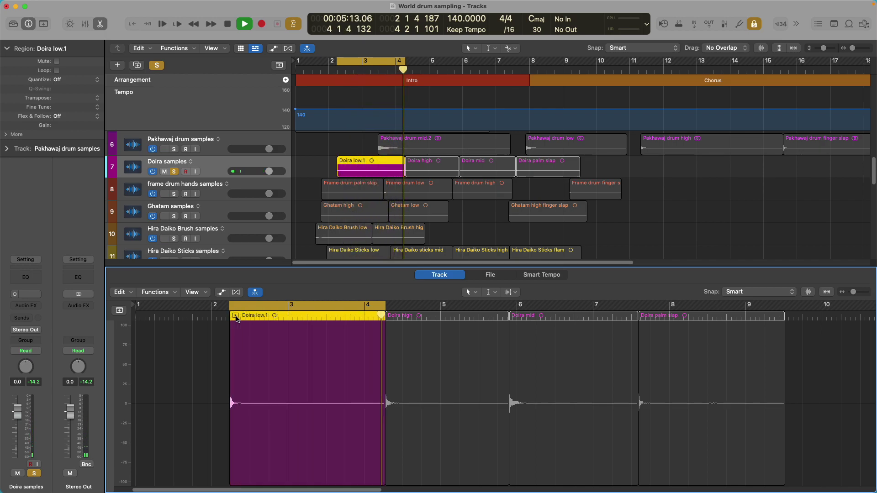
pyautogui.click(235, 317)
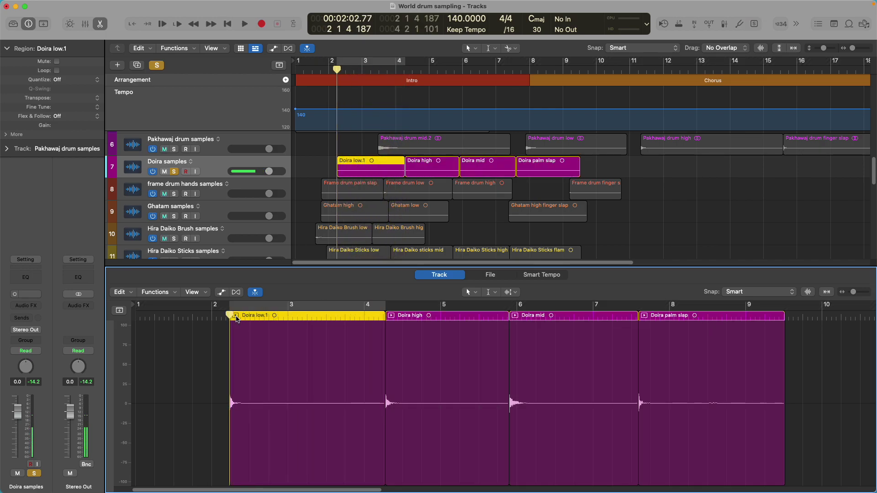
# Step: Audition the Doira high region on its own, select the Doira mid region and stop playback with cycle mode off
pyautogui.click(416, 367)
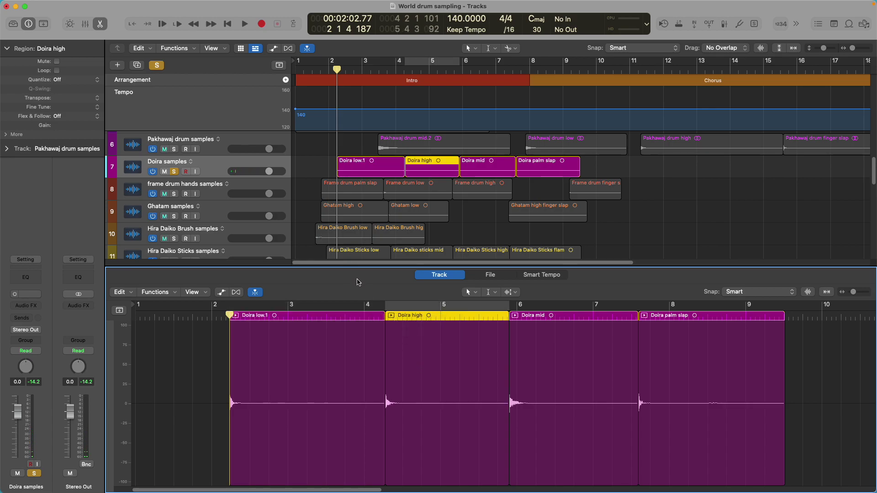
pyautogui.click(392, 316)
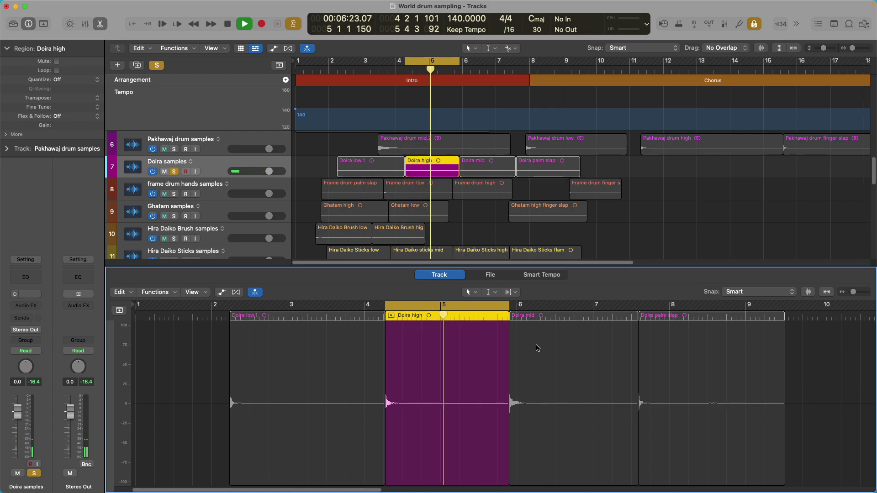
pyautogui.click(538, 348)
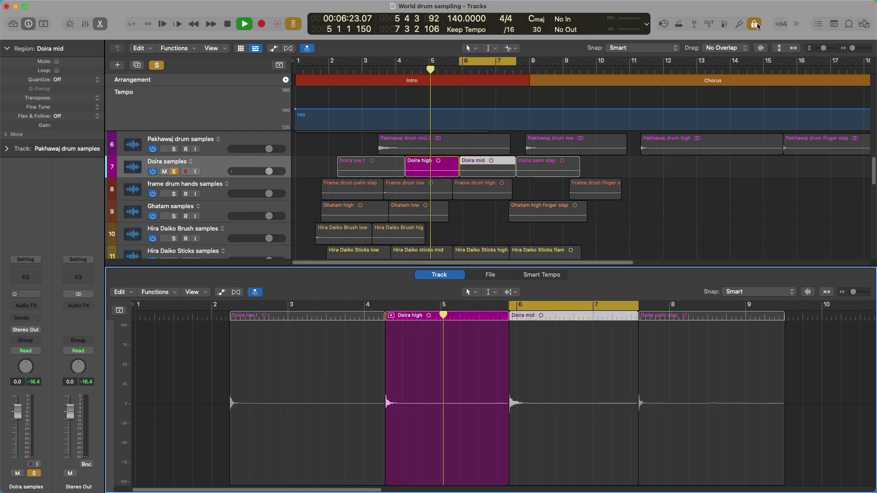
pyautogui.press('super+a')
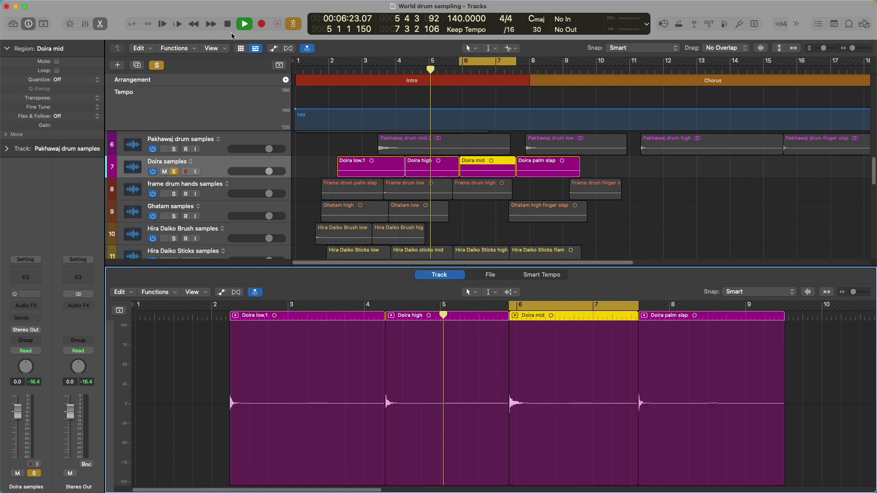
pyautogui.press('c')
pyautogui.press('space')
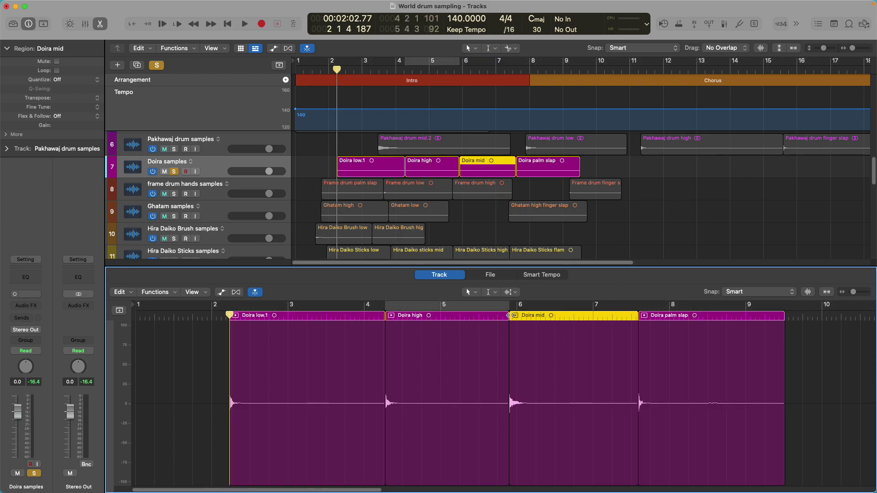
# Step: Audition the Doira mid region on its own, select the Doira palm slap region and stop playback with cycle mode off
pyautogui.click(517, 324)
pyautogui.press('super+u')
pyautogui.press('space')
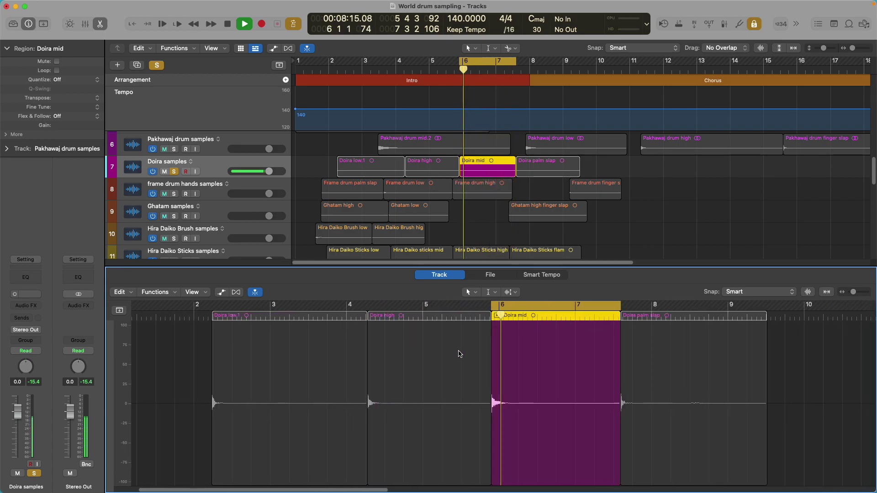
pyautogui.click(631, 385)
pyautogui.press('super+u')
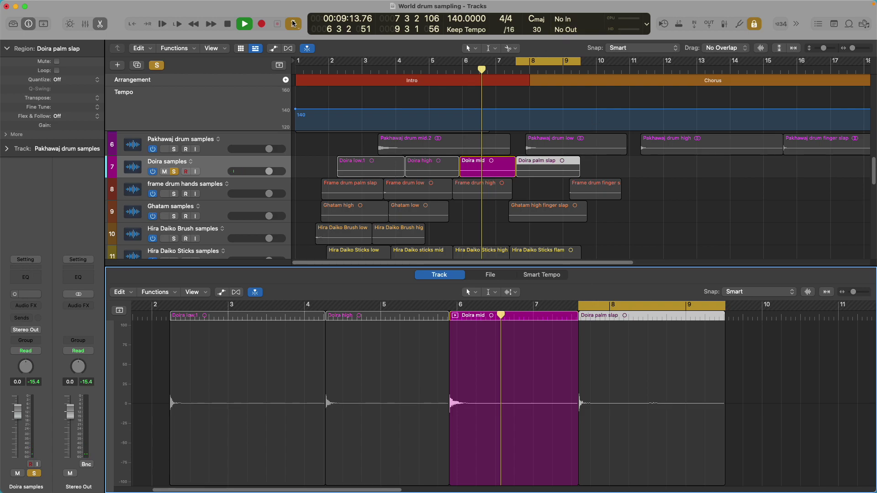
pyautogui.press('super+a')
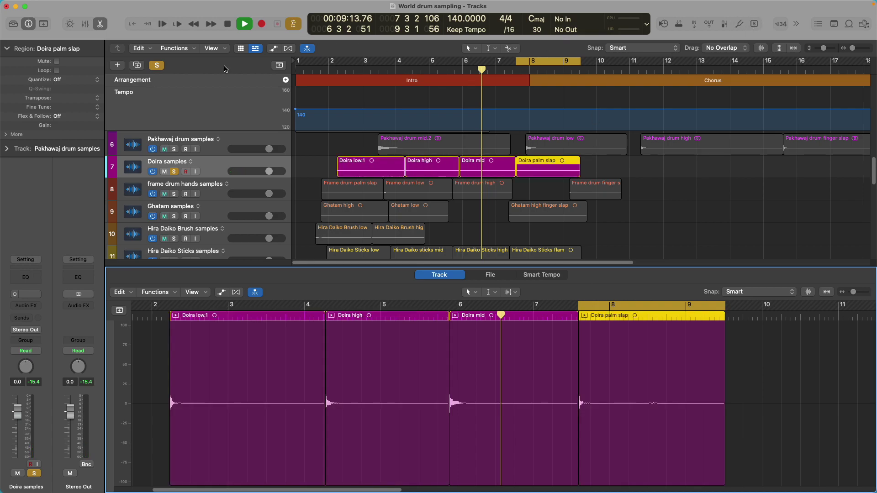
pyautogui.click(227, 23)
pyautogui.press('c')
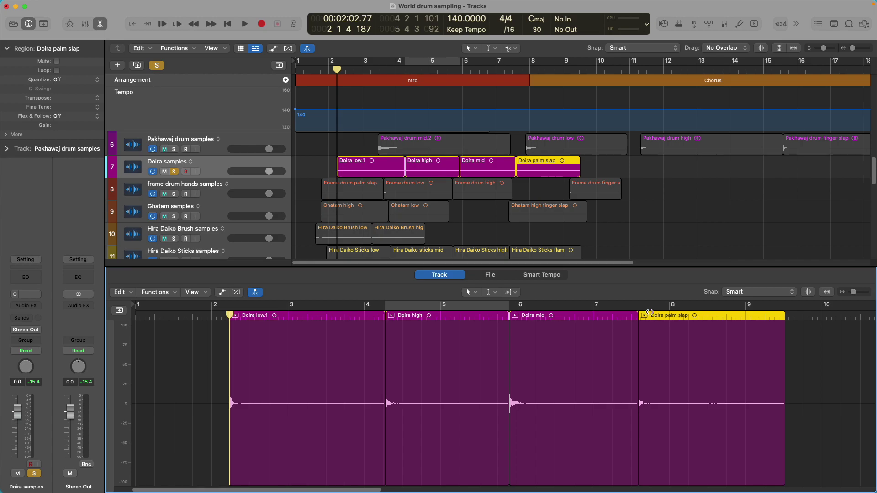
# Step: Place the playhead at 7 2 4 1, audition the Doira palm slap region on its own and stop playback
pyautogui.click(644, 318)
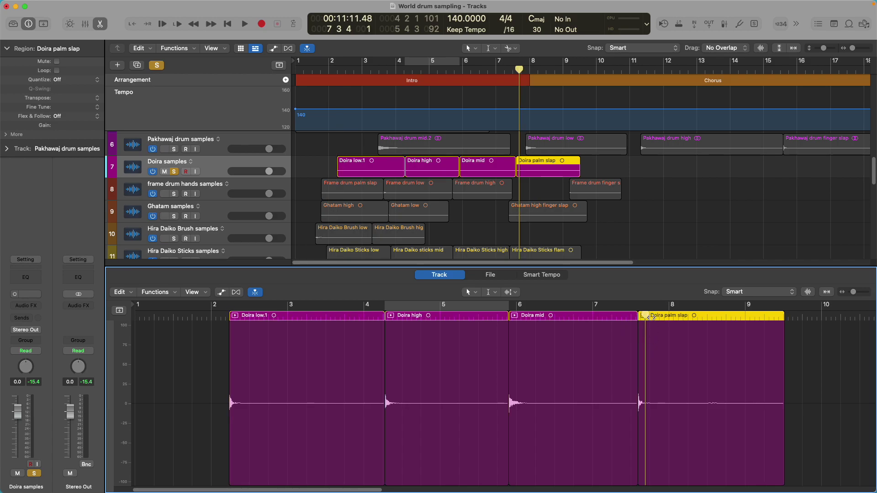
pyautogui.click(627, 314)
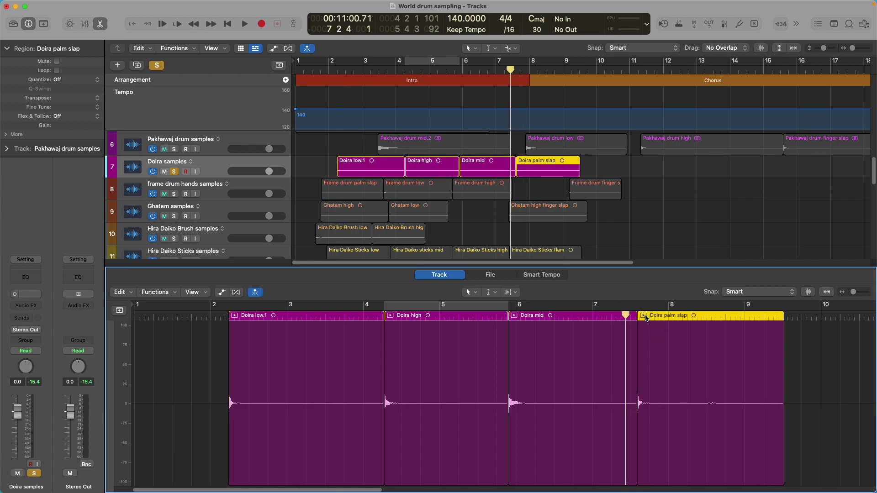
pyautogui.press('super+u')
pyautogui.press('space')
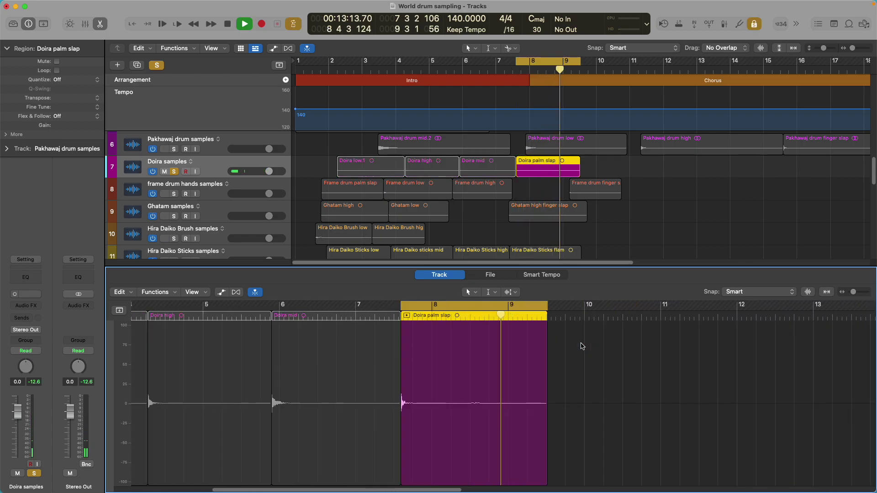
pyautogui.press('Return')
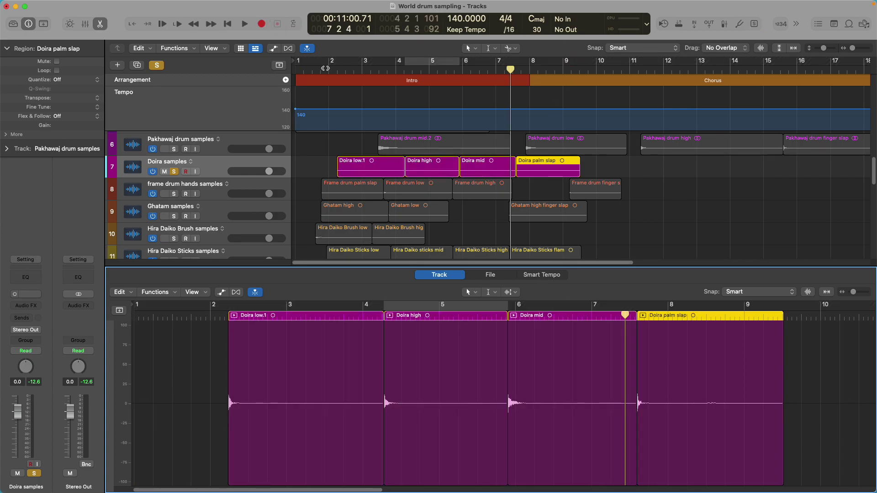
# Step: Select the Doira low, high, mid and palm slap regions together and raise their gain to +3.0 dB
pyautogui.click(330, 359)
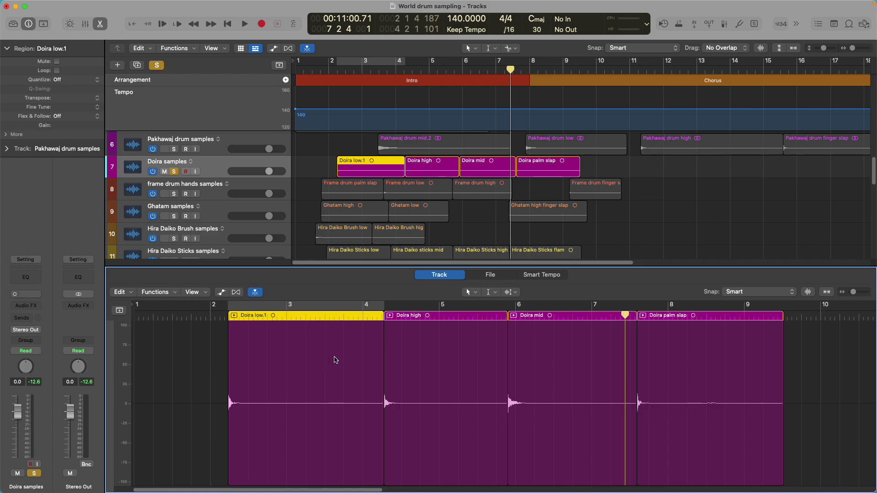
pyautogui.keyDown('shift'); pyautogui.click(451, 358); pyautogui.keyUp('shift')
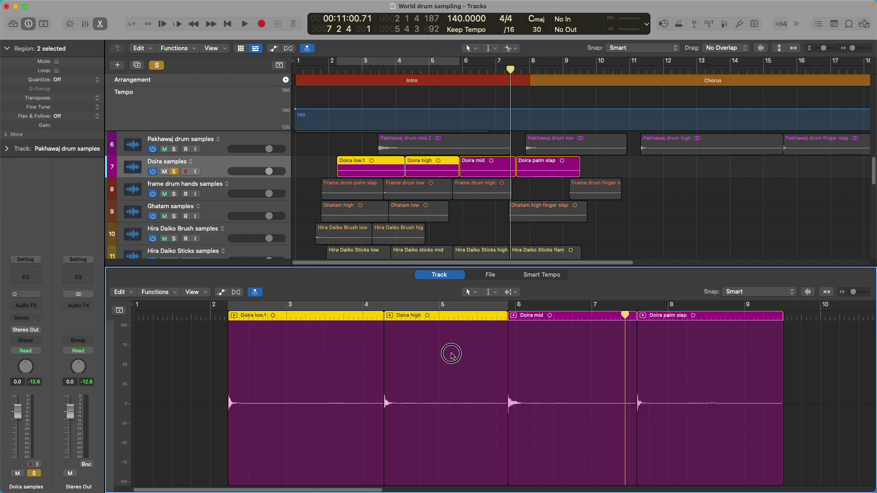
pyautogui.keyDown('shift'); pyautogui.click(536, 362); pyautogui.keyUp('shift')
pyautogui.keyDown('shift'); pyautogui.click(675, 377); pyautogui.keyUp('shift')
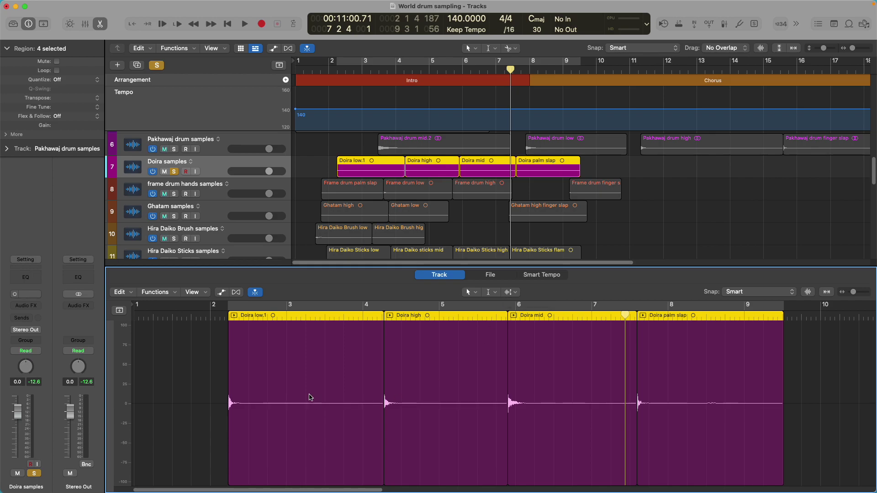
pyautogui.click(298, 405)
pyautogui.moveTo(298, 406); pyautogui.dragTo(301, 395)
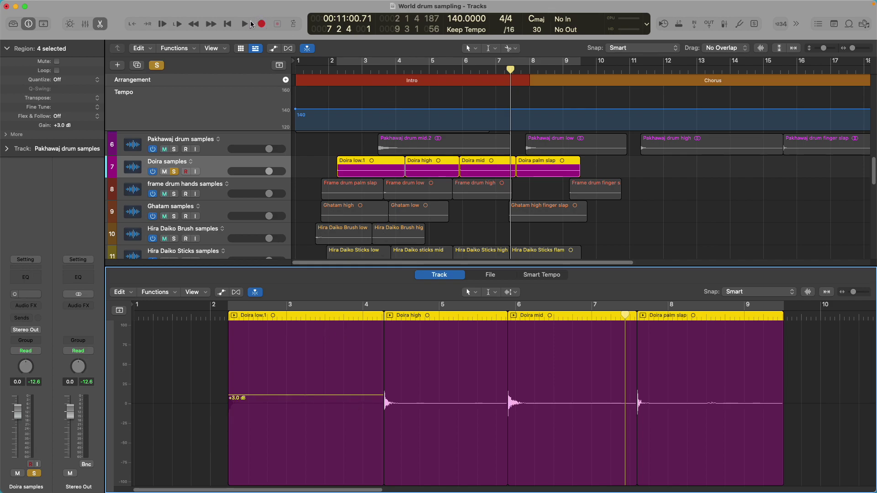
# Step: Play the four selected Doira regions in cycle mode, stop and switch cycle mode off, then select only the Doira low region
pyautogui.click(293, 23)
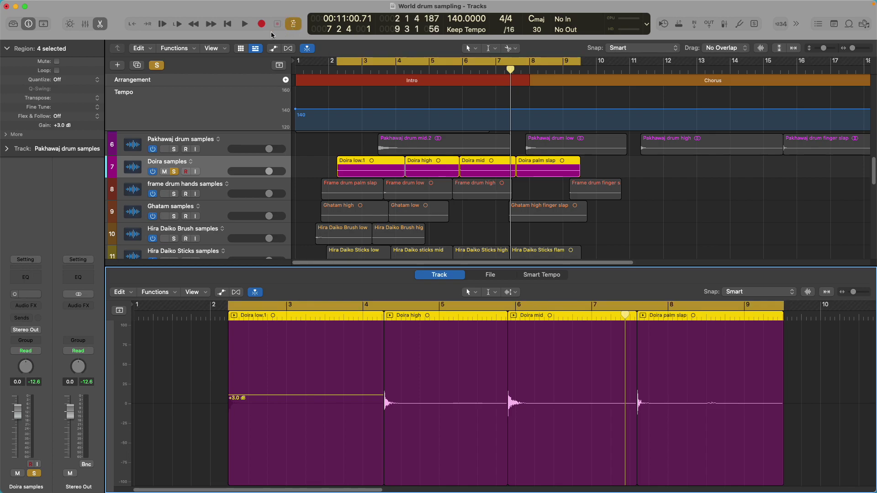
pyautogui.click(245, 24)
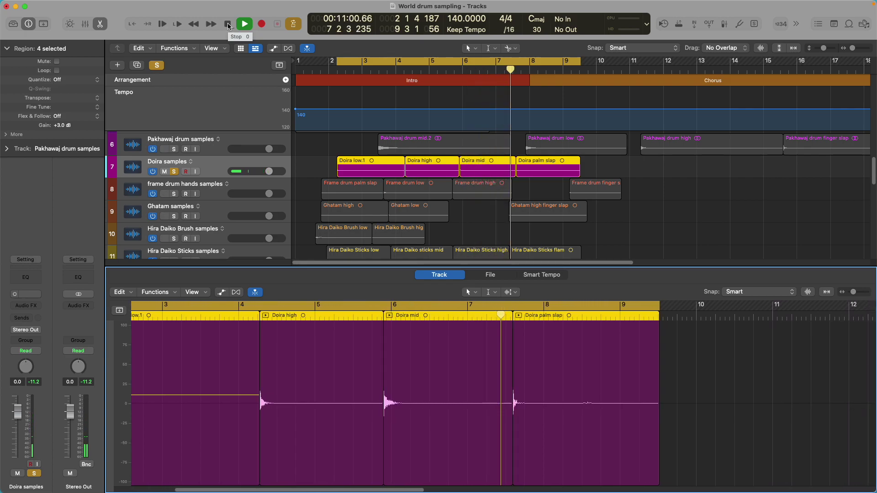
pyautogui.click(228, 25)
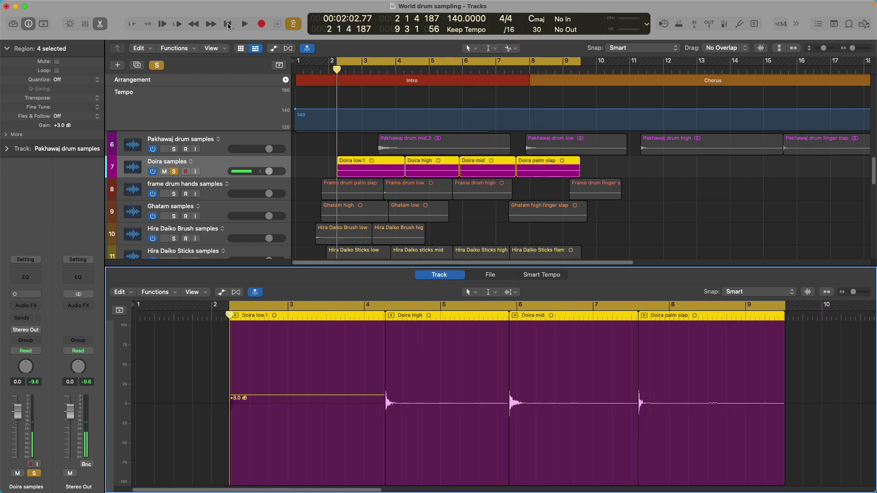
pyautogui.click(295, 26)
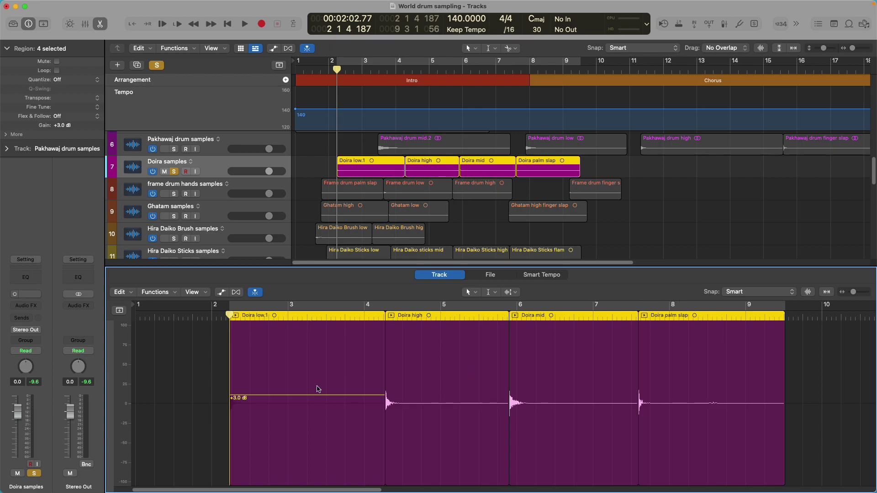
pyautogui.click(198, 386)
pyautogui.click(297, 379)
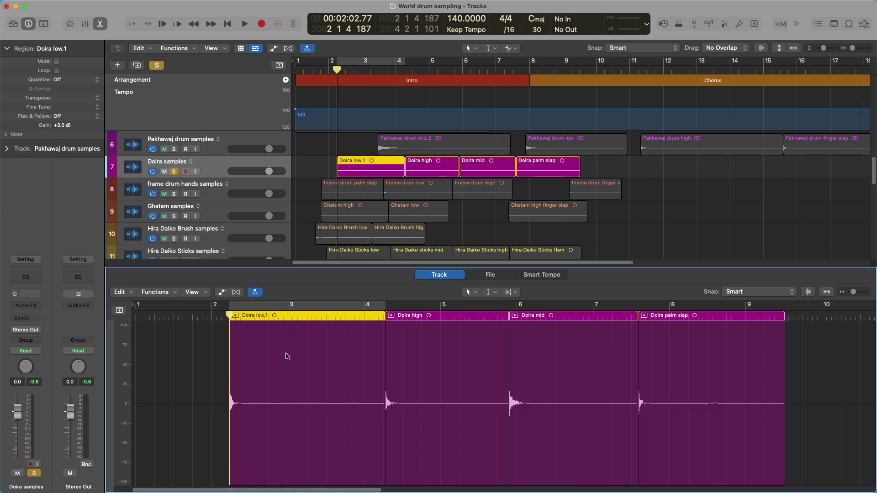
# Step: Check the region names of Doira low, high, mid and palm slap in turn through name editing, then reselect Doira mid
pyautogui.hotkey('shift', 'n')
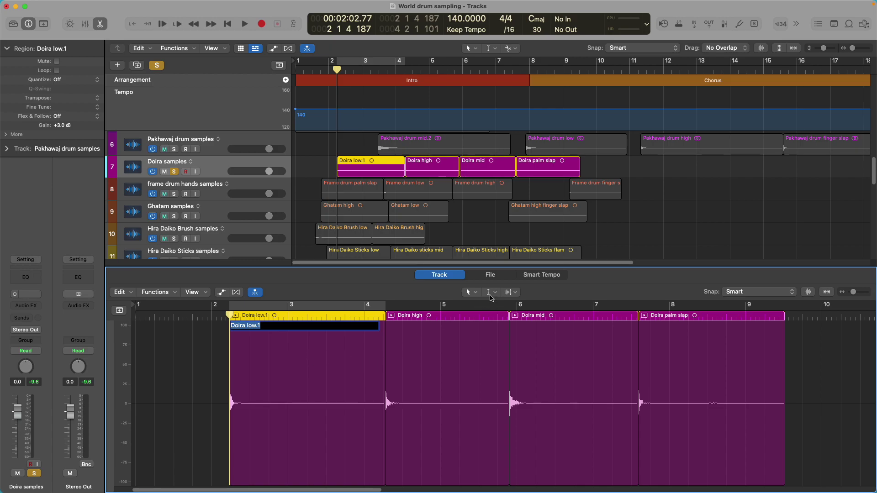
pyautogui.click(425, 367)
pyautogui.keyDown('super'); pyautogui.click(434, 362); pyautogui.keyUp('super')
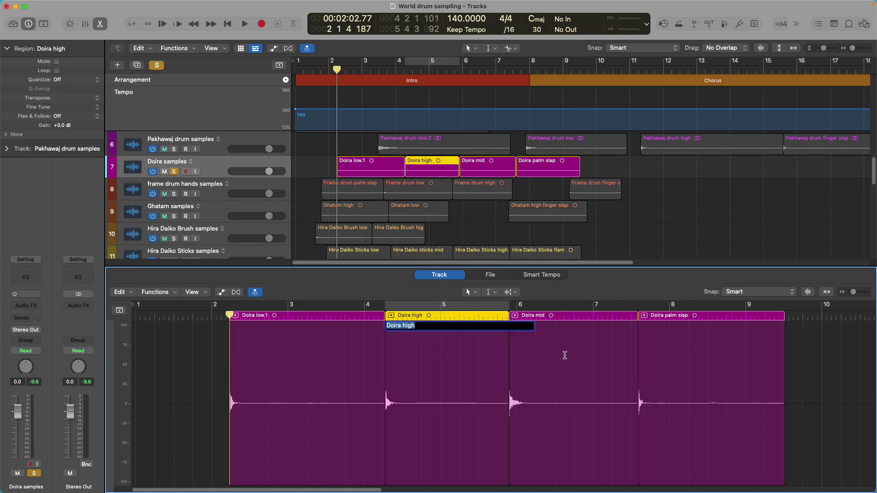
pyautogui.keyDown('super'); pyautogui.click(562, 362); pyautogui.keyUp('super')
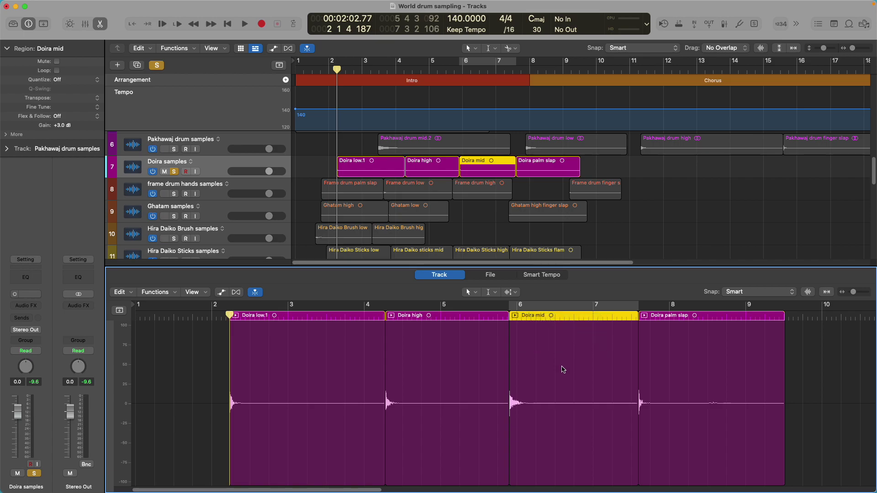
pyautogui.keyDown('super'); pyautogui.click(679, 366); pyautogui.keyUp('super')
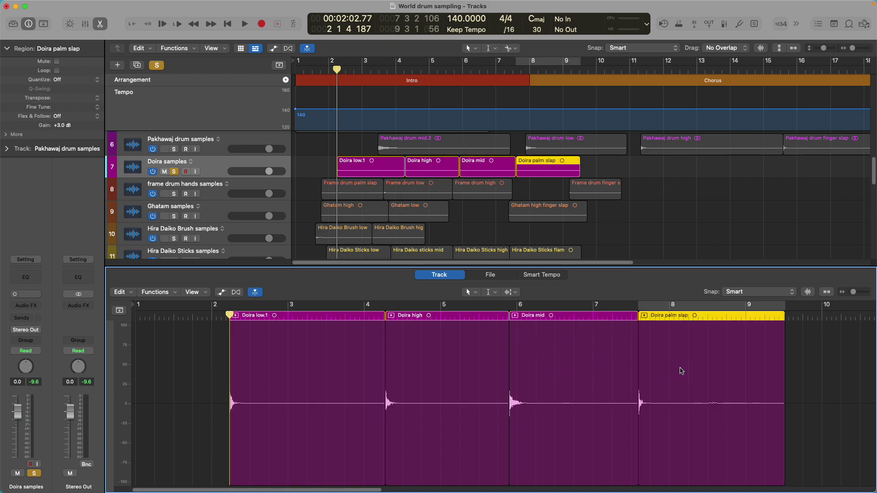
pyautogui.click(632, 375)
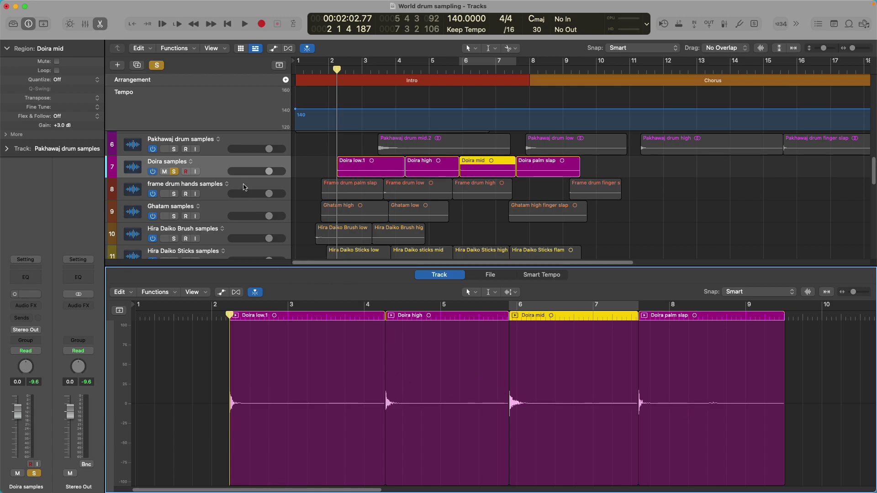
# Step: Select the frame drum hands samples track, take Doira samples off solo and briefly play the frame drum regions in cycle mode
pyautogui.click(244, 186)
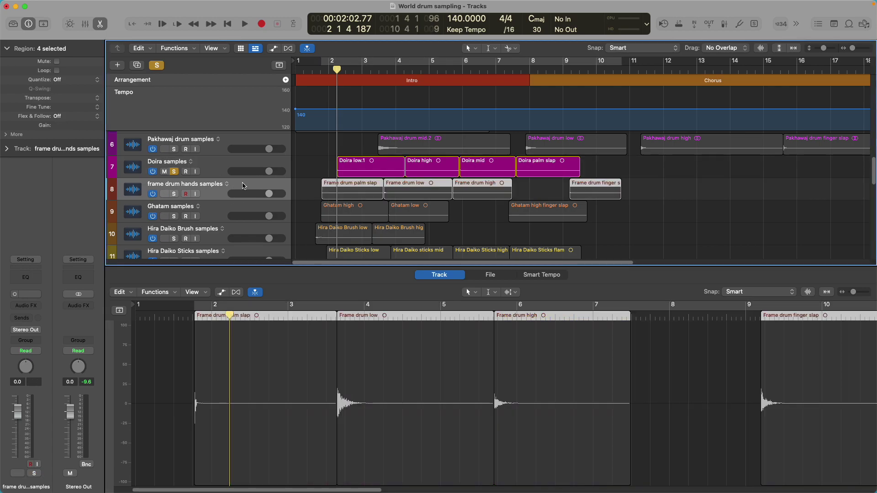
pyautogui.click(174, 172)
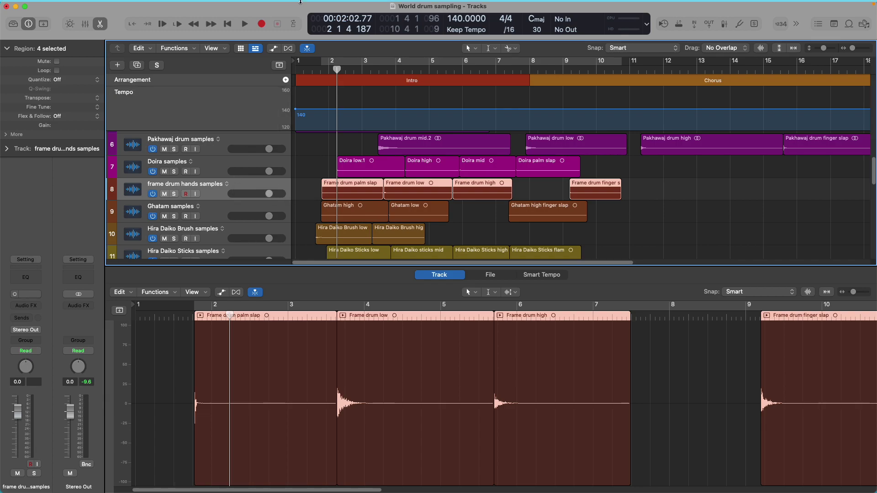
pyautogui.click(292, 24)
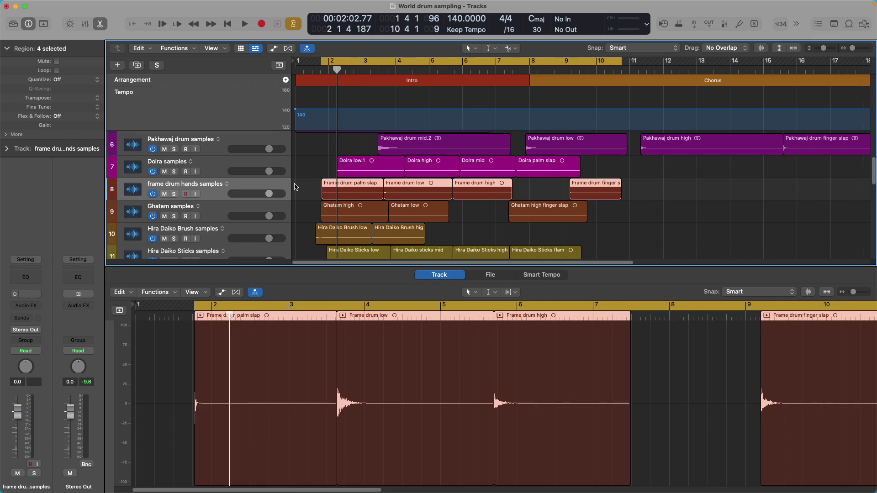
pyautogui.press('space')
pyautogui.press('space')
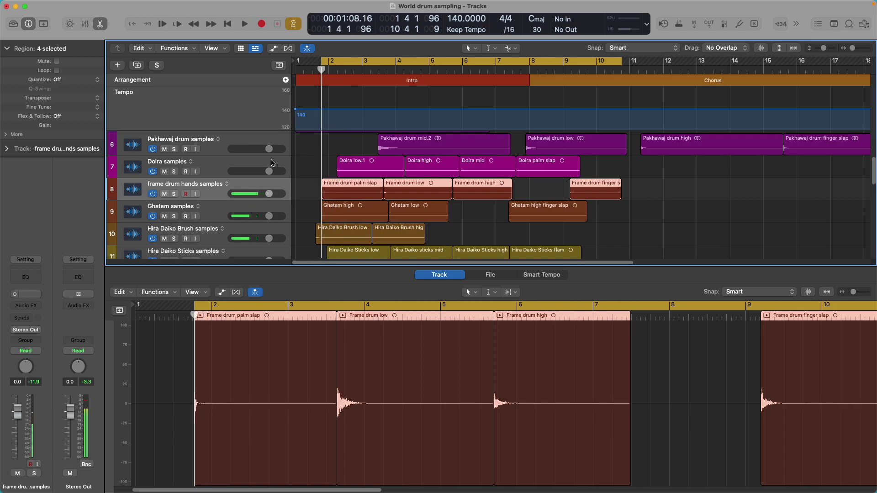
# Step: Solo the frame drum hands samples track, play its four regions, then stop and switch cycle mode off
pyautogui.click(174, 195)
pyautogui.press('space')
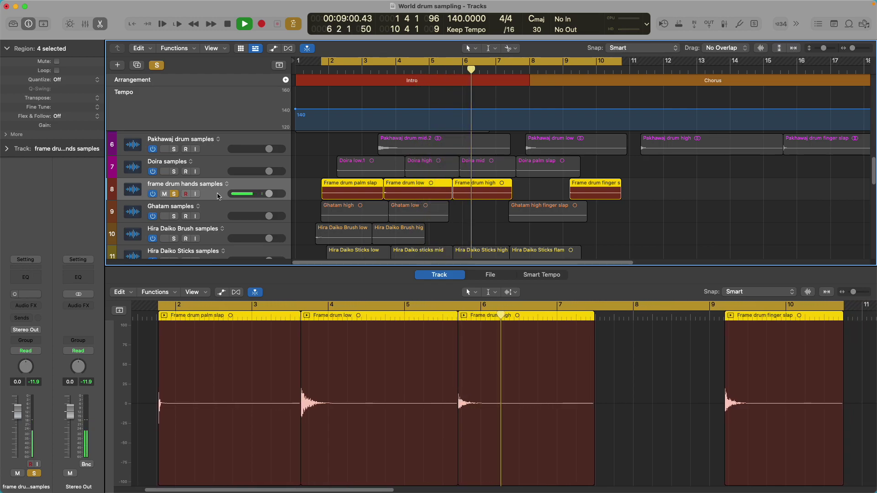
pyautogui.press('space')
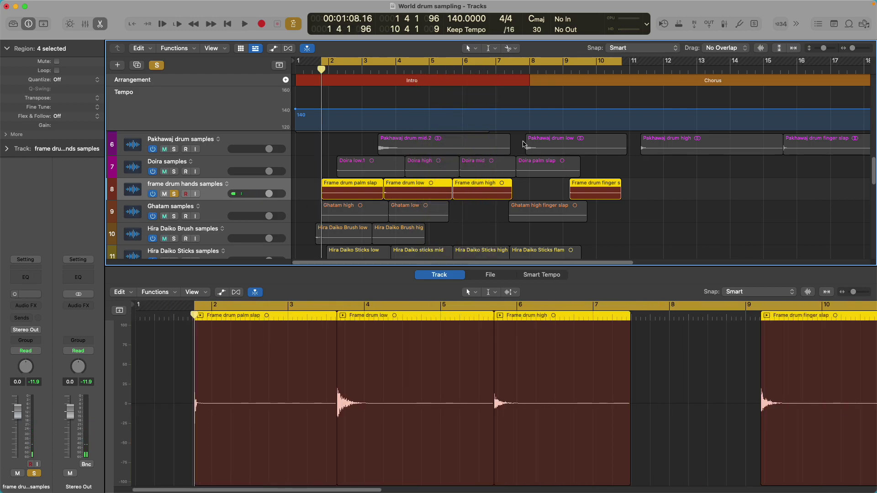
pyautogui.click(295, 22)
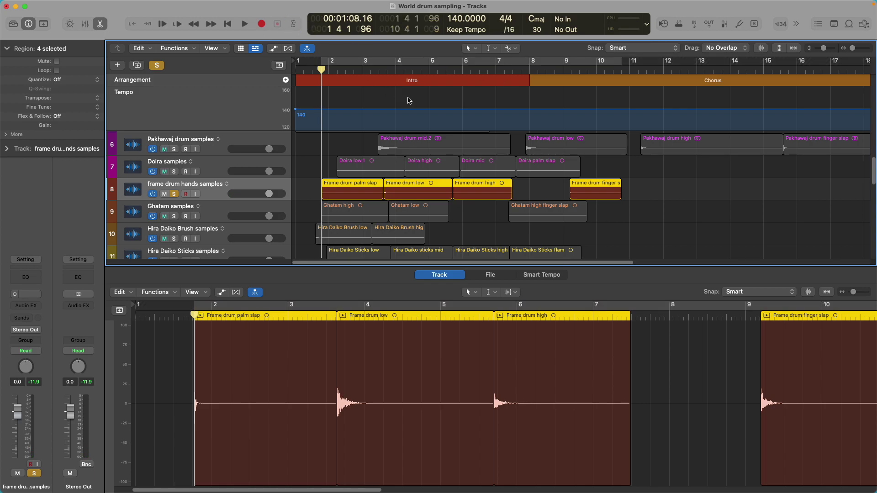
# Step: Place the playhead at 9 1 2 121, audition the Frame drum finger slap region on its own, then stop with cycle mode off
pyautogui.moveTo(323, 68); pyautogui.dragTo(571, 87)
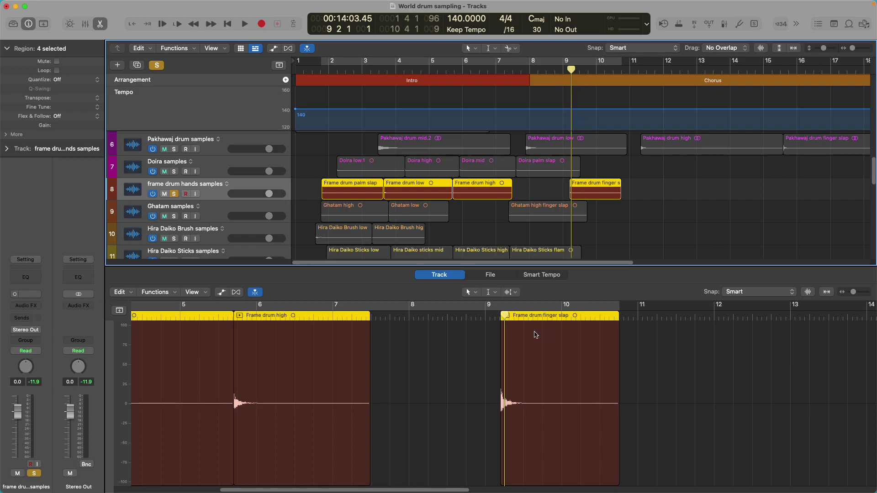
pyautogui.click(505, 316)
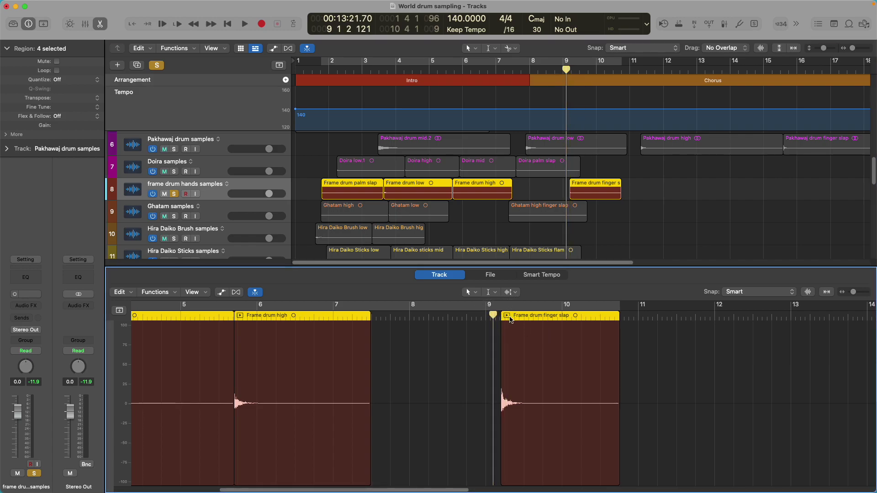
pyautogui.press('super+u')
pyautogui.press('space')
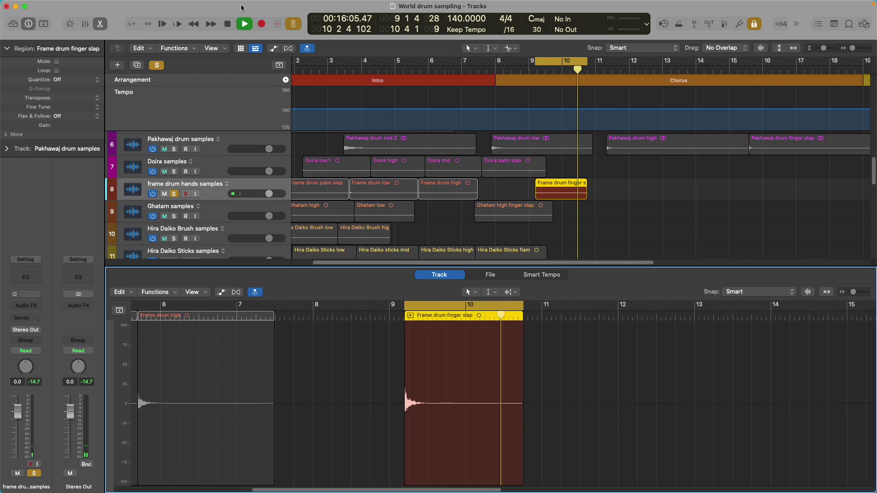
pyautogui.click(227, 25)
pyautogui.press('c')
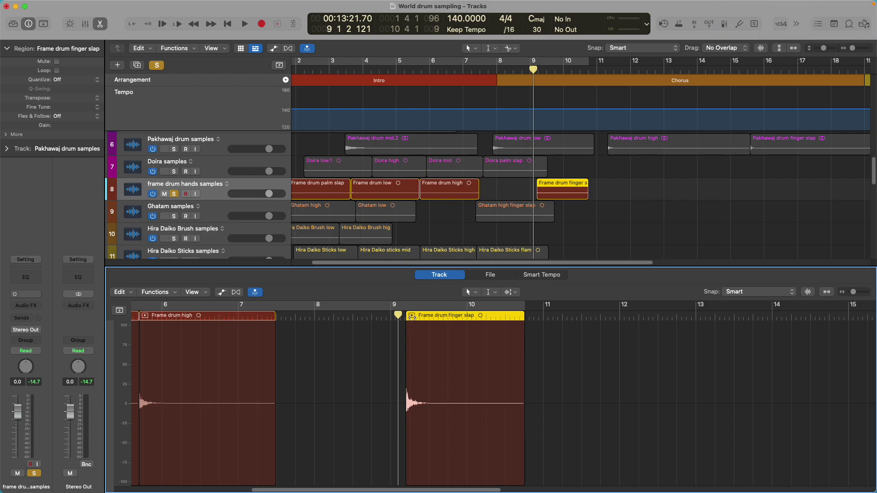
# Step: Play the Frame drum finger slap region again with the cycle range set around it, then stop playback
pyautogui.press('u')
pyautogui.press('space')
pyautogui.hscroll(-1, 414, 315)
pyautogui.hscroll(2, 415, 317)
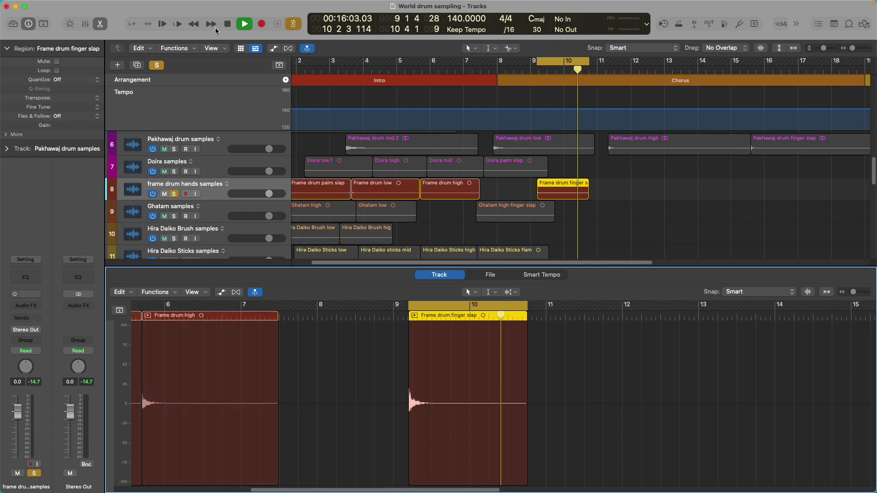
pyautogui.click(227, 24)
# Step: Take the frame drum hands samples track off solo, select the Ghatam samples track and return the playhead to the project start
pyautogui.click(259, 191)
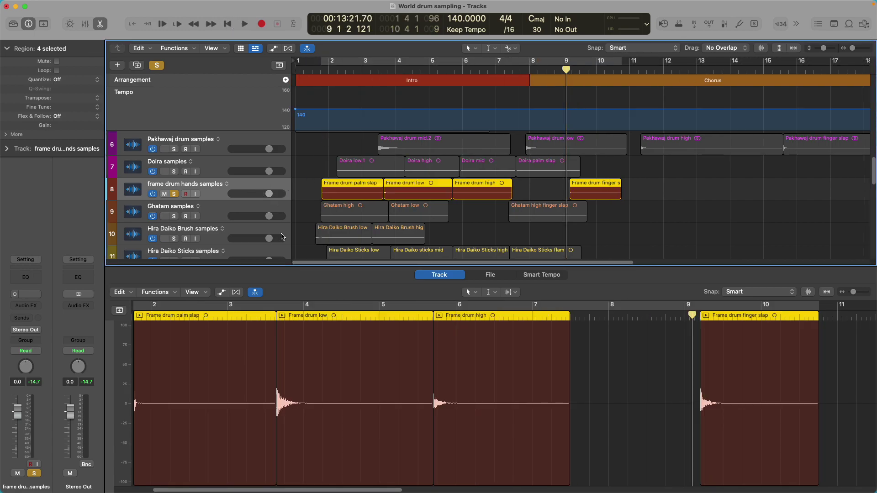
pyautogui.click(177, 195)
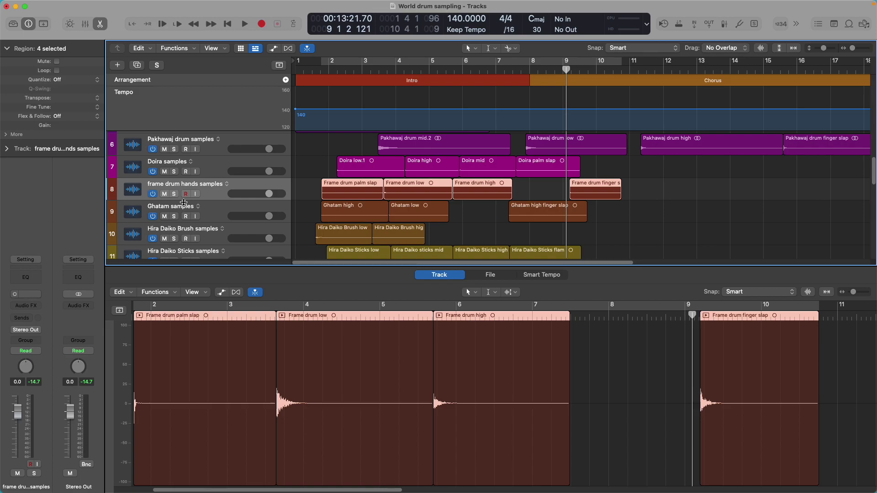
pyautogui.click(220, 214)
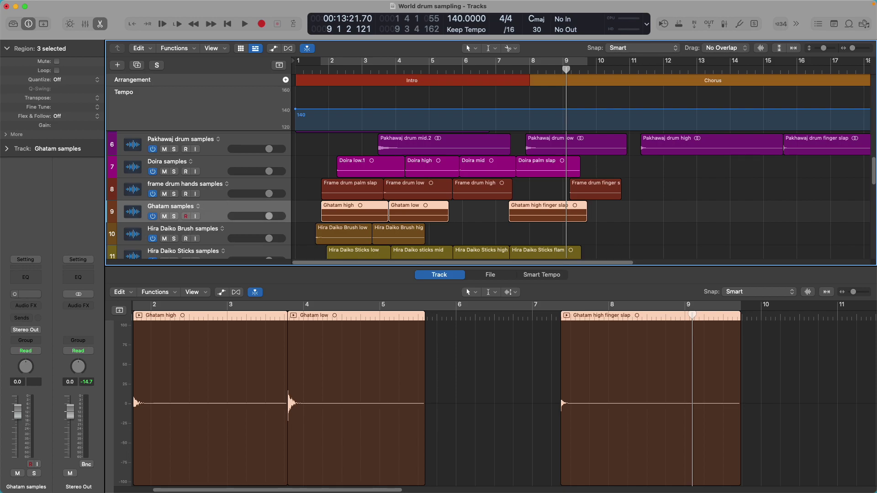
pyautogui.press('Return')
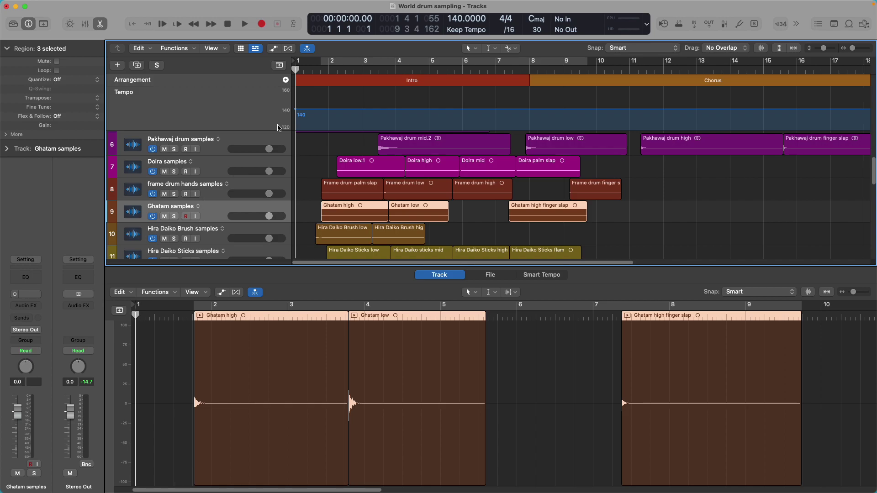
pyautogui.click(294, 24)
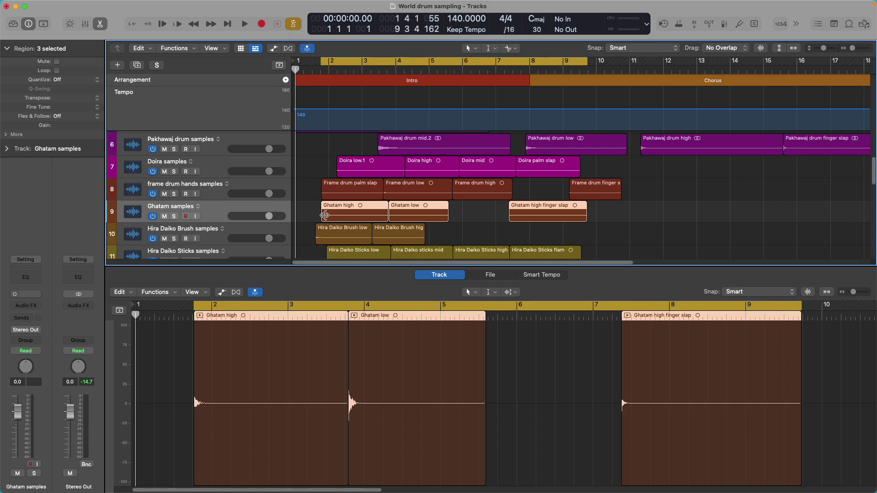
pyautogui.click(293, 24)
pyautogui.click(337, 212)
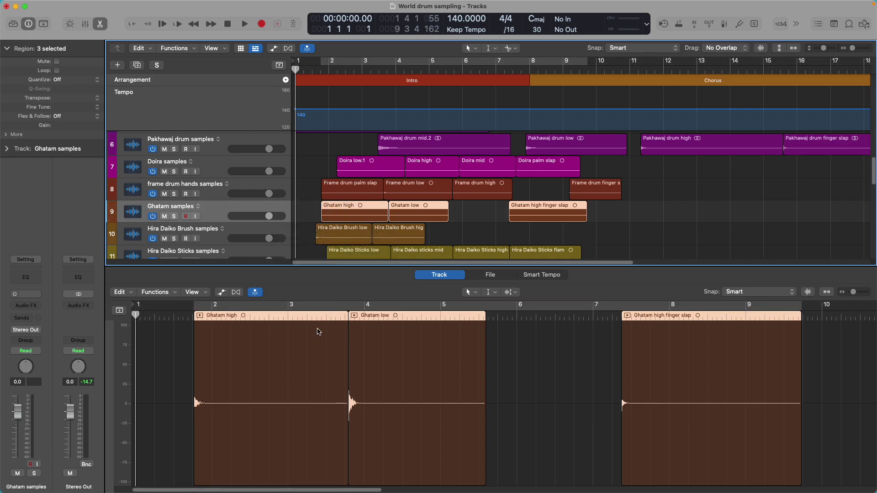
# Step: Select only the Ghatam high region, audition it on its own, then stop and return to the start with cycle mode off
pyautogui.click(221, 370)
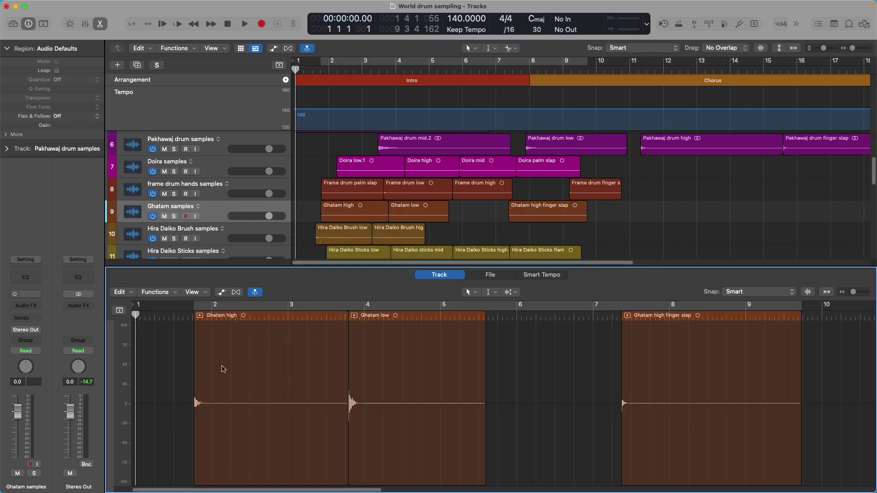
pyautogui.click(252, 362)
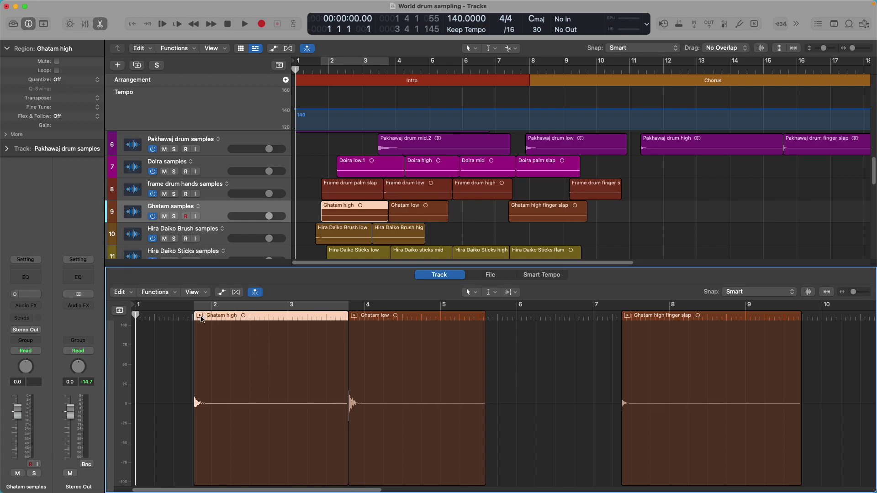
pyautogui.press('super+u')
pyautogui.press('space')
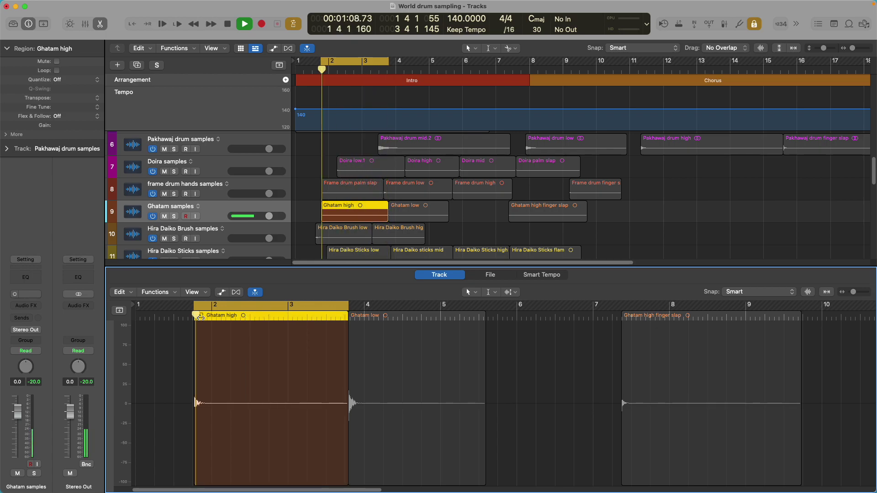
pyautogui.press('space')
pyautogui.press('c')
pyautogui.press('Return')
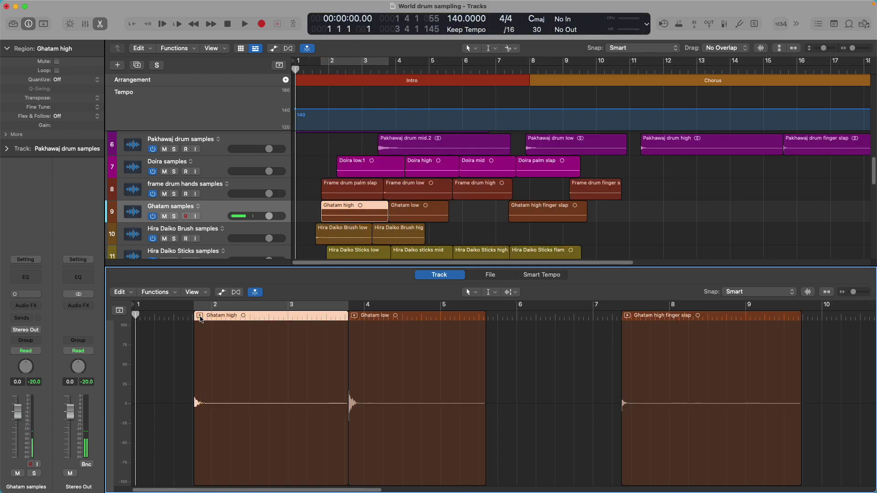
# Step: Audition the Ghatam low region on its own, then stop, switch cycle mode off and return the playhead to the start
pyautogui.click(379, 369)
pyautogui.press('super+u')
pyautogui.press('space')
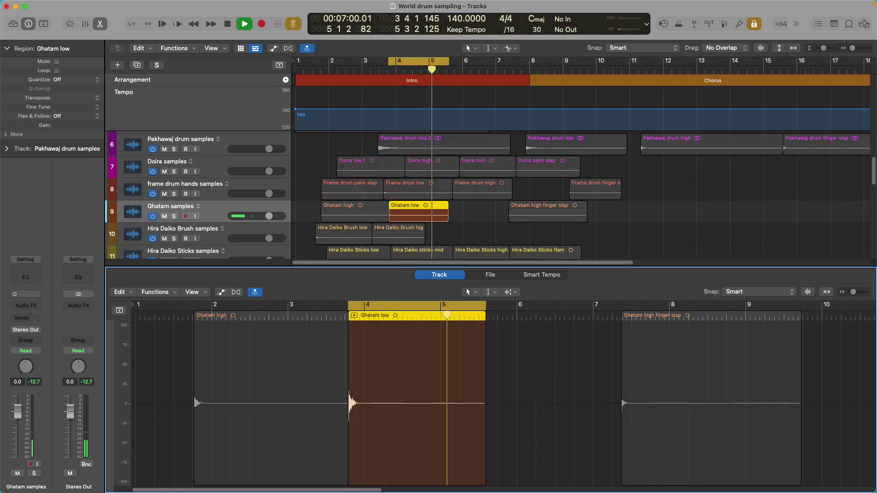
pyautogui.press('space')
pyautogui.press('c')
pyautogui.press('Return')
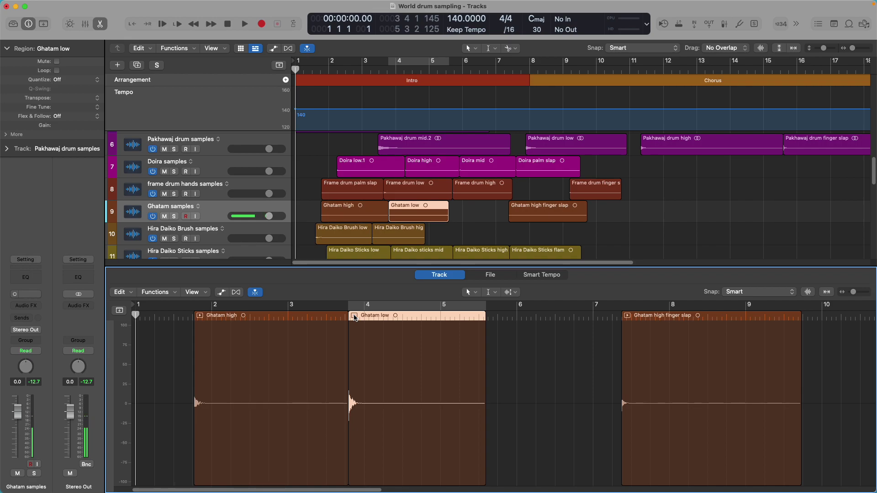
# Step: Audition the Ghatam high finger slap region on its own, then stop and return the playhead to the start
pyautogui.click(711, 383)
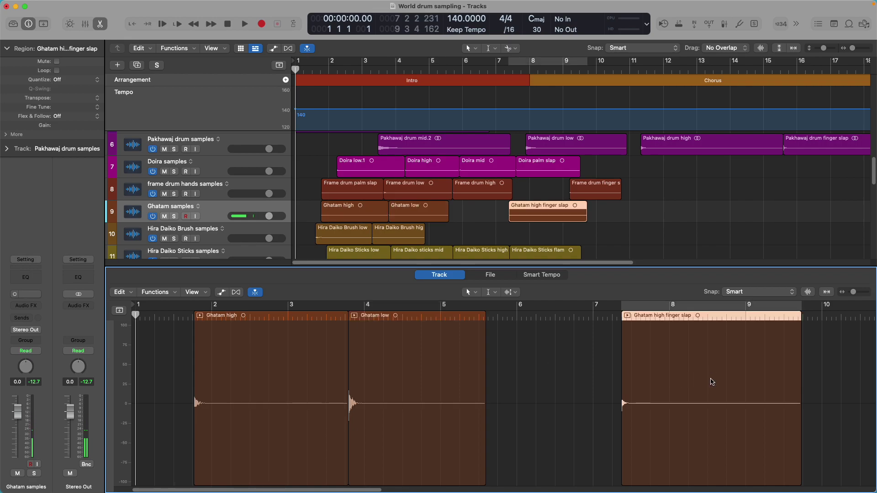
pyautogui.click(628, 316)
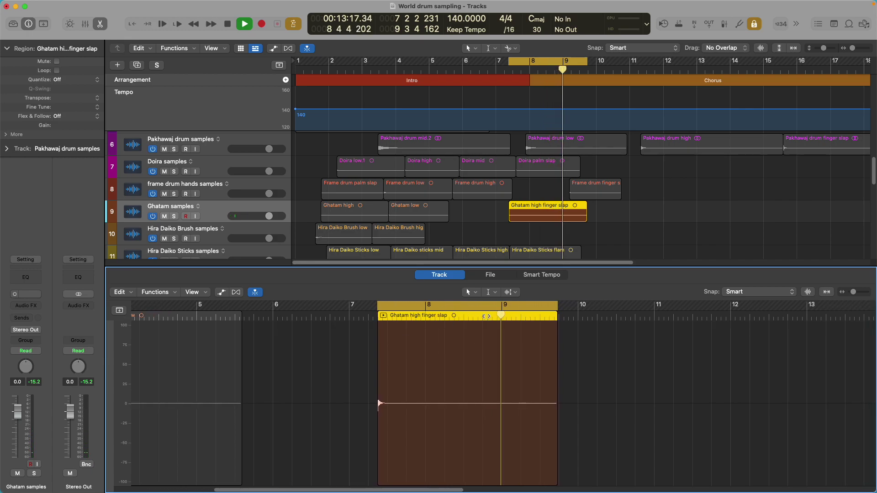
pyautogui.doubleClick(232, 25)
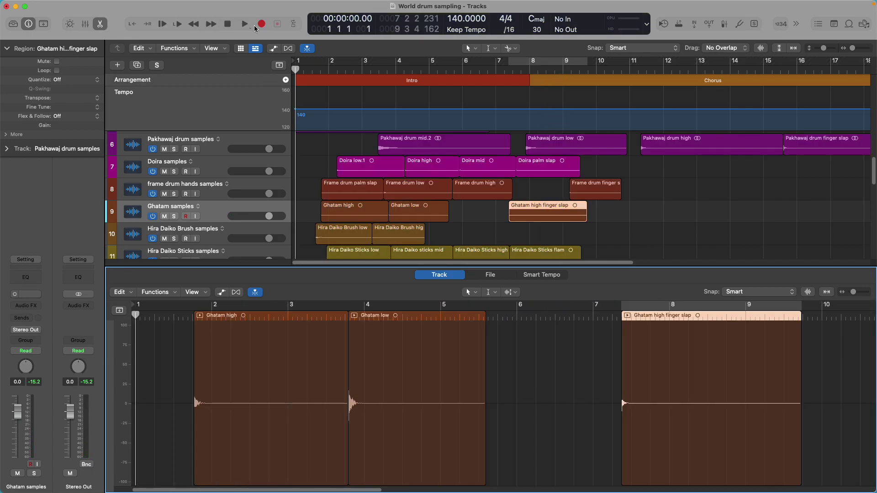
pyautogui.click(264, 347)
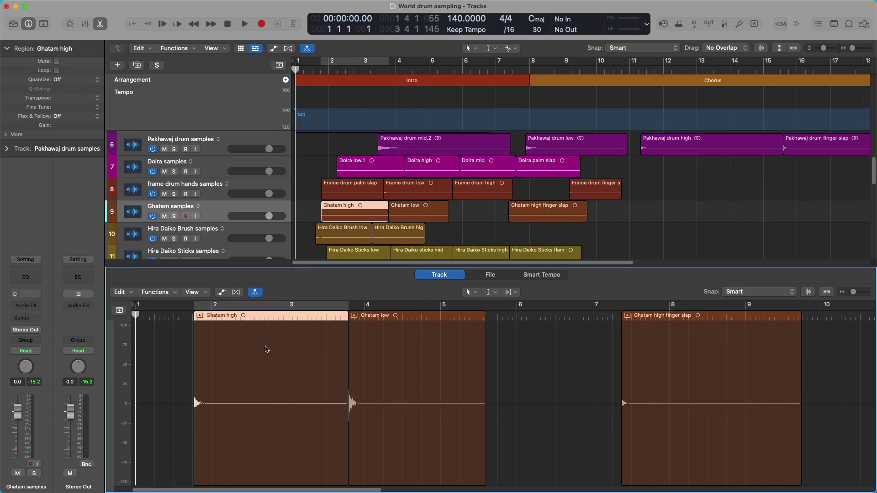
pyautogui.keyDown('shift'); pyautogui.click(393, 349); pyautogui.keyUp('shift')
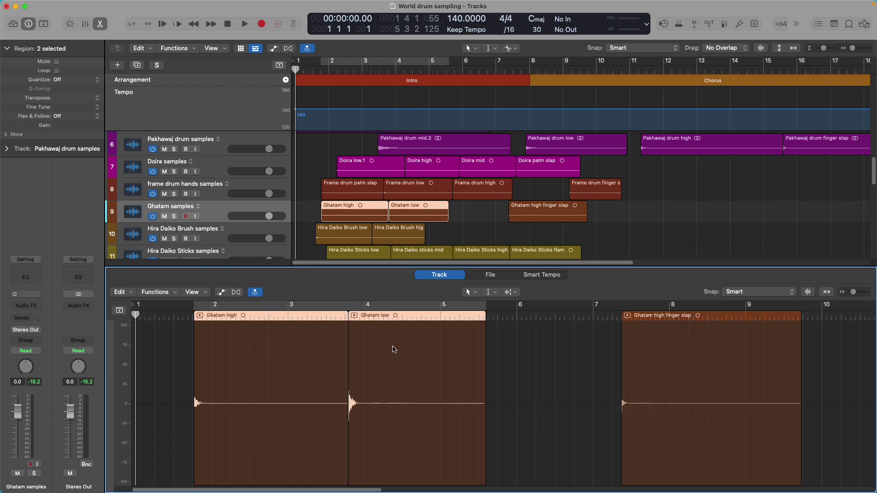
pyautogui.keyDown('shift'); pyautogui.click(671, 355); pyautogui.keyUp('shift')
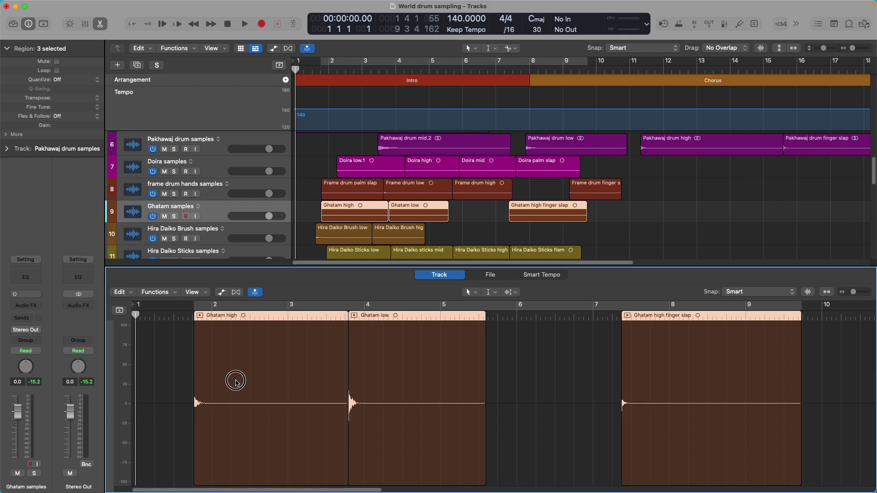
pyautogui.click(165, 375)
# Step: Select only the Ghatam high region and examine the start of its waveform up close in the track editor
pyautogui.click(230, 366)
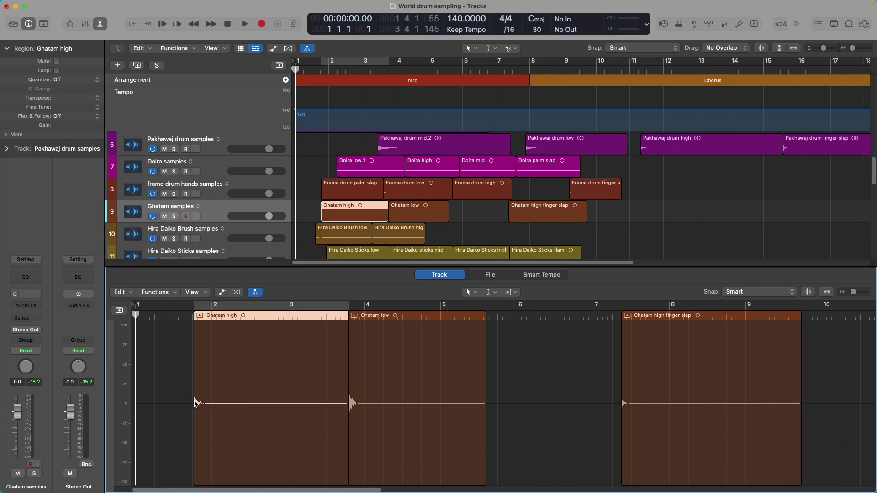
pyautogui.moveTo(853, 293); pyautogui.dragTo(840, 307)
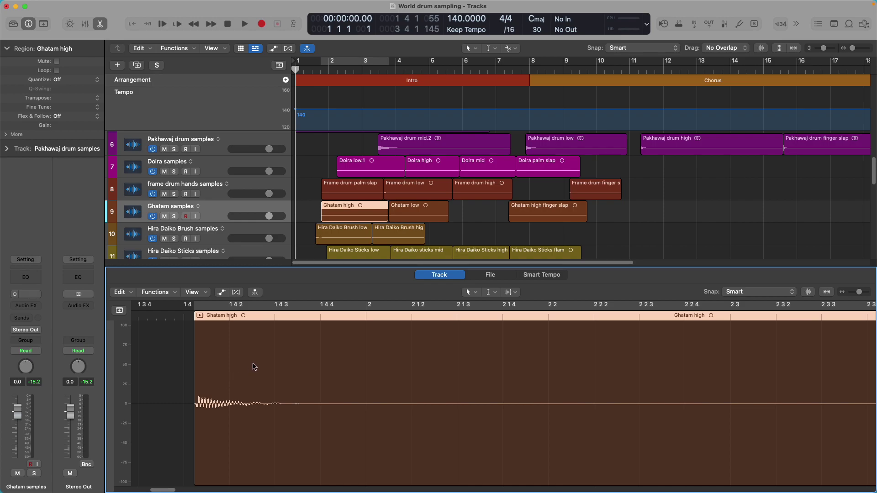
pyautogui.click(208, 293)
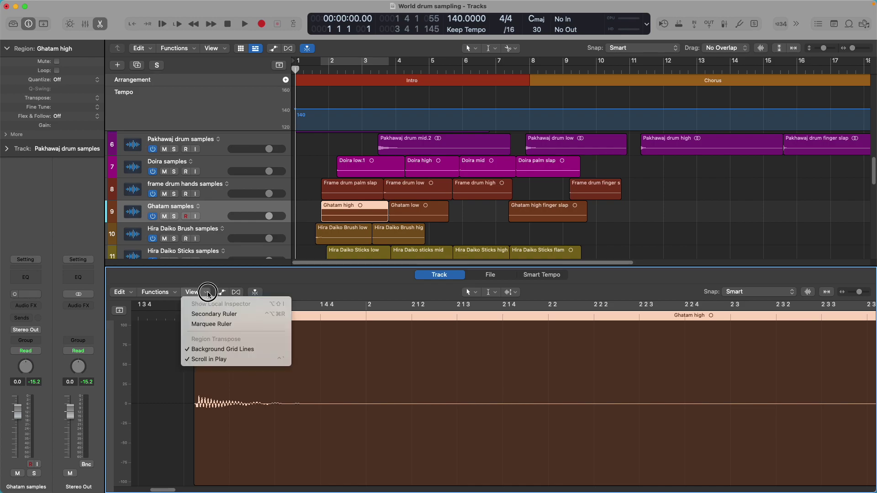
pyautogui.click(323, 358)
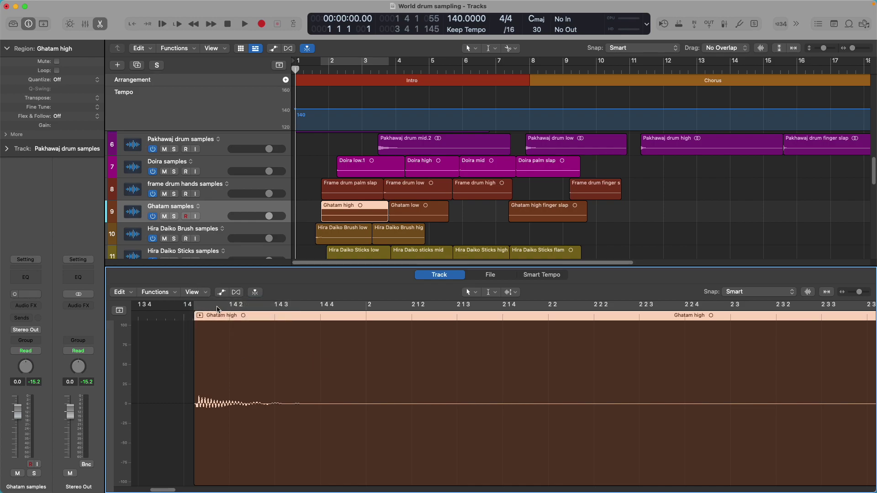
pyautogui.click(188, 342)
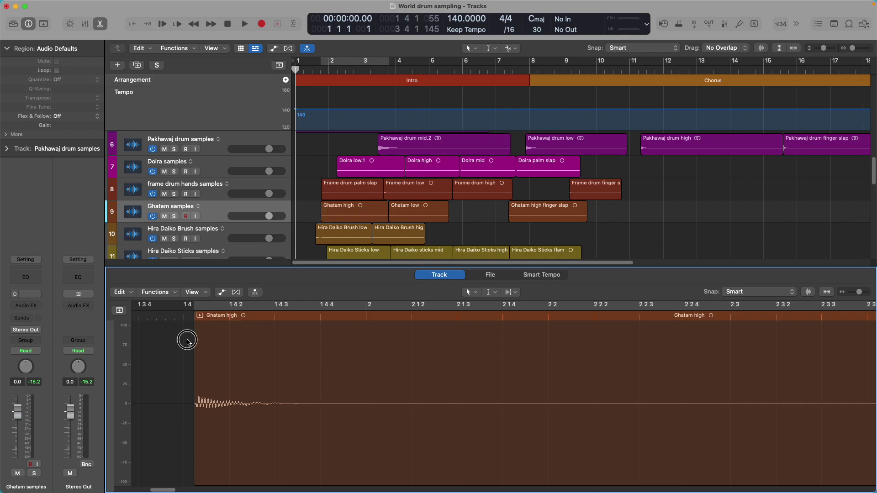
pyautogui.click(216, 343)
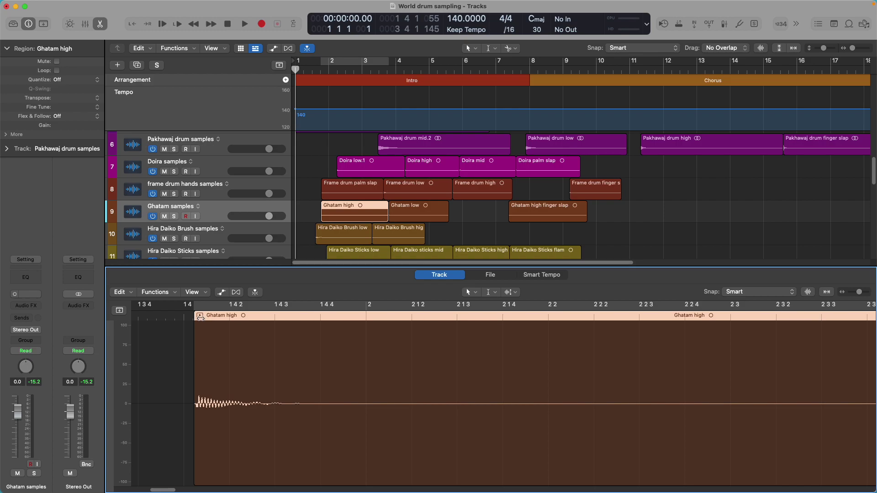
# Step: Place the playhead at the start of the Ghatam high region, play it and solo the Ghatam samples track
pyautogui.click(297, 68)
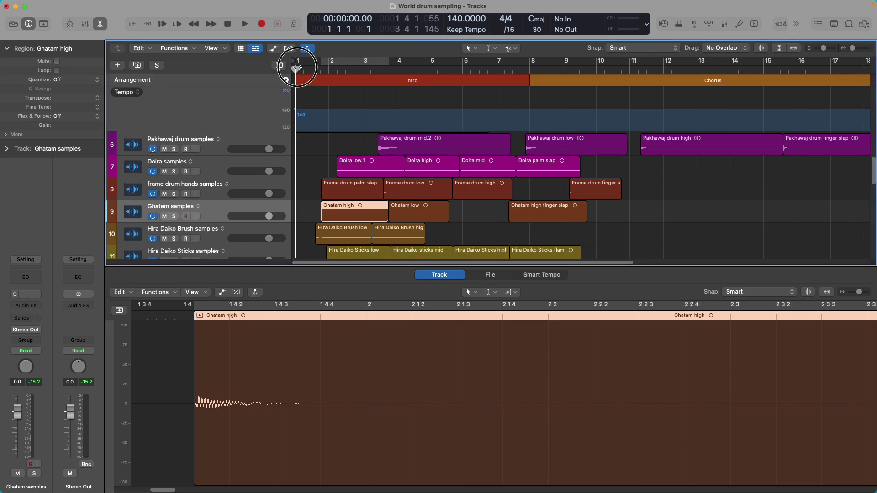
pyautogui.moveTo(297, 67); pyautogui.dragTo(321, 68)
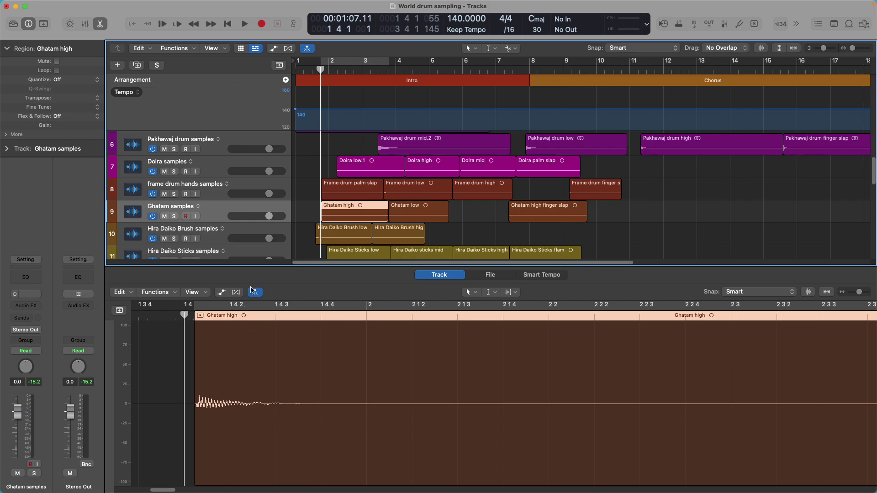
pyautogui.doubleClick(323, 65)
pyautogui.doubleClick(321, 67)
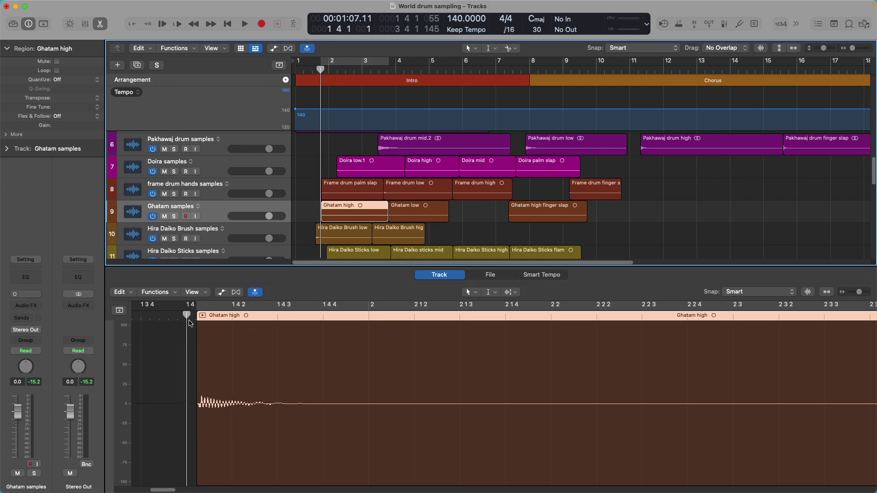
pyautogui.moveTo(187, 315); pyautogui.dragTo(197, 315)
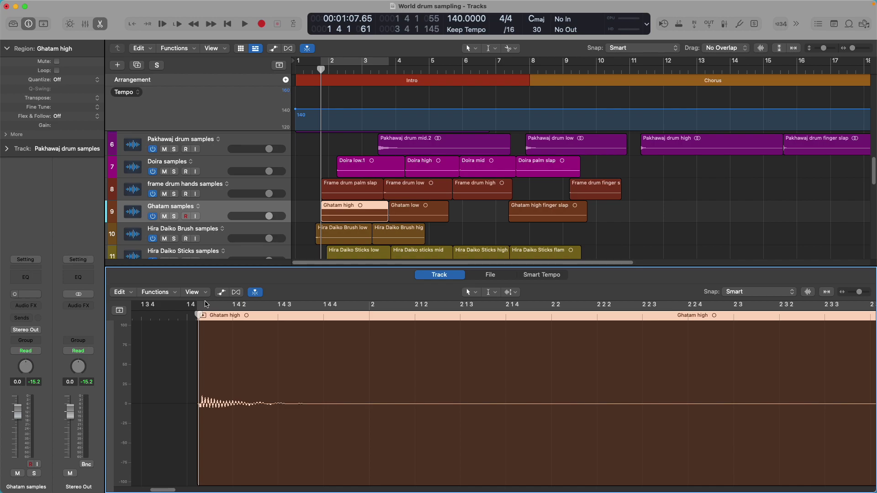
pyautogui.press('space')
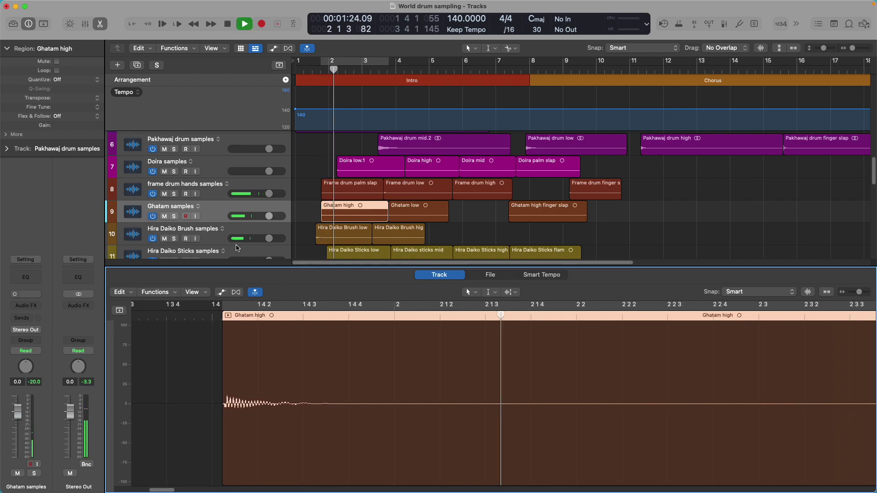
pyautogui.click(174, 216)
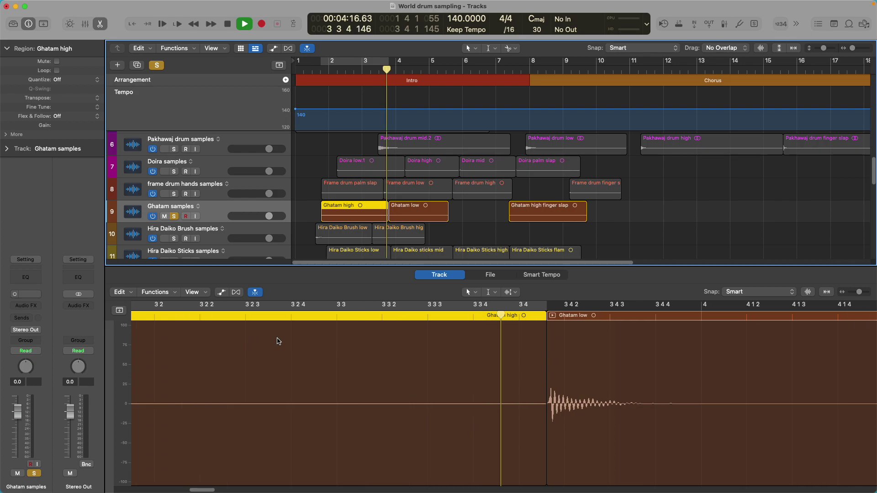
# Step: Audition the Ghatam low region from its very beginning, recheck its tail and return the playhead to the project start
pyautogui.moveTo(504, 315); pyautogui.dragTo(546, 316)
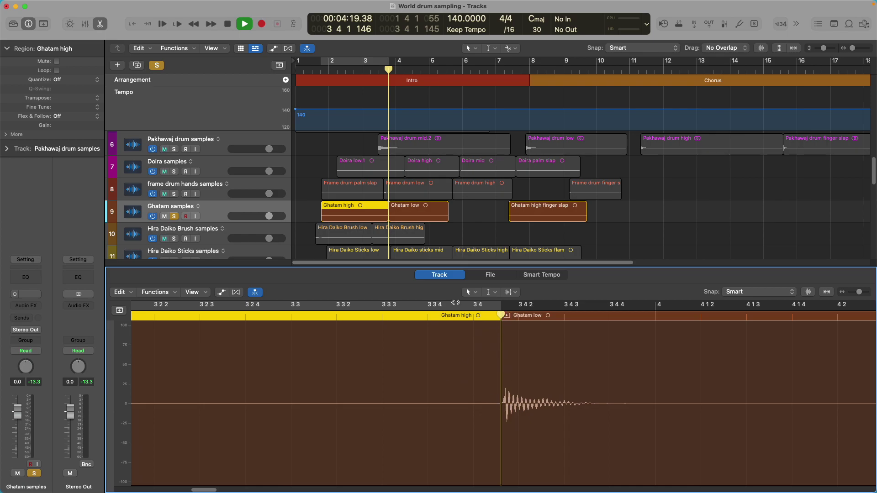
pyautogui.press('space')
pyautogui.click(521, 335)
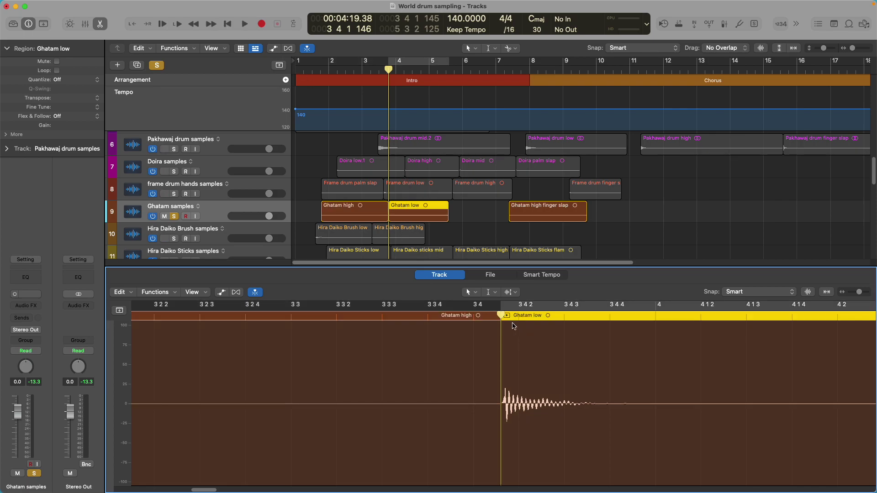
pyautogui.press('space')
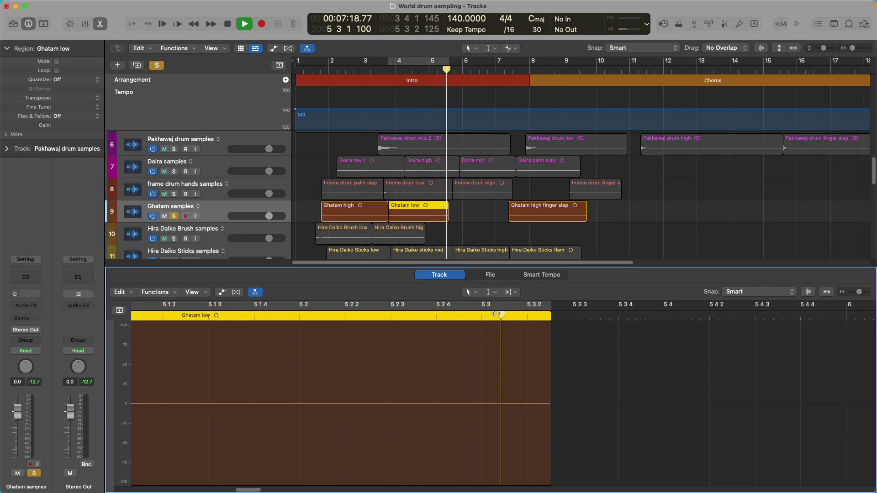
pyautogui.moveTo(498, 314); pyautogui.dragTo(357, 314)
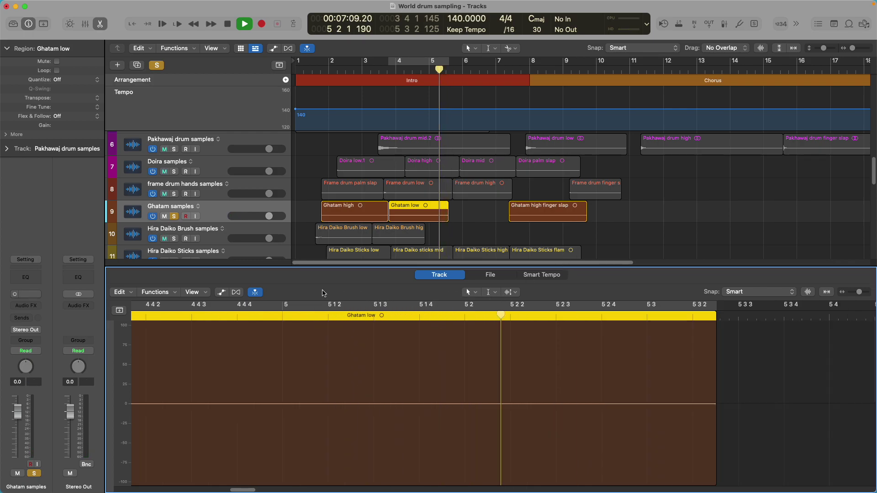
pyautogui.press('Return')
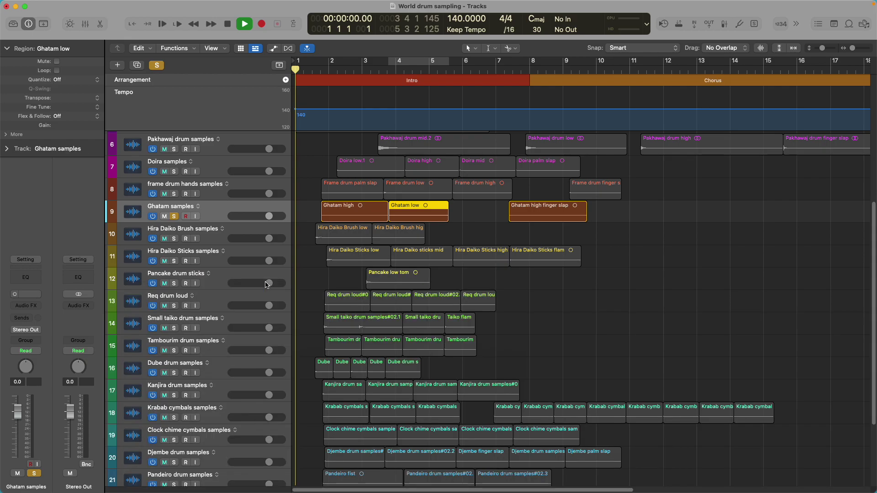
# Step: Select all three regions on the Ghatam samples track and raise their gain to +2.8 dB in the track editor
pyautogui.press('e')
pyautogui.click(275, 211)
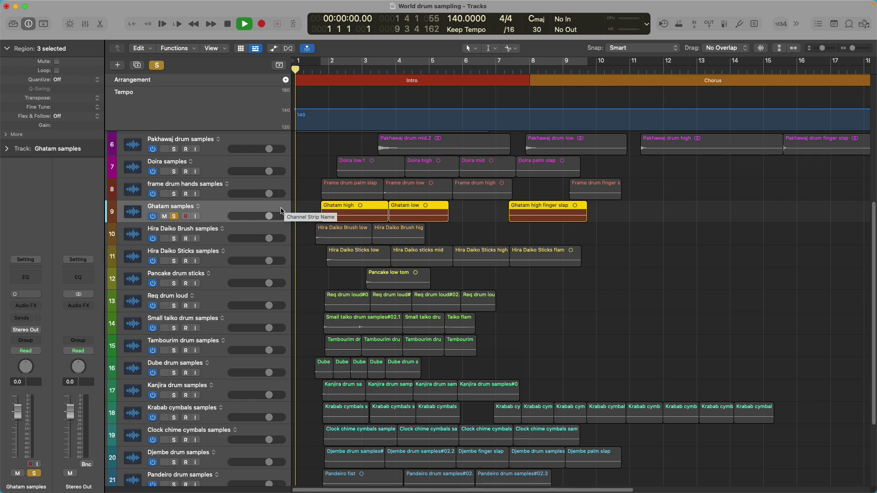
pyautogui.press('e')
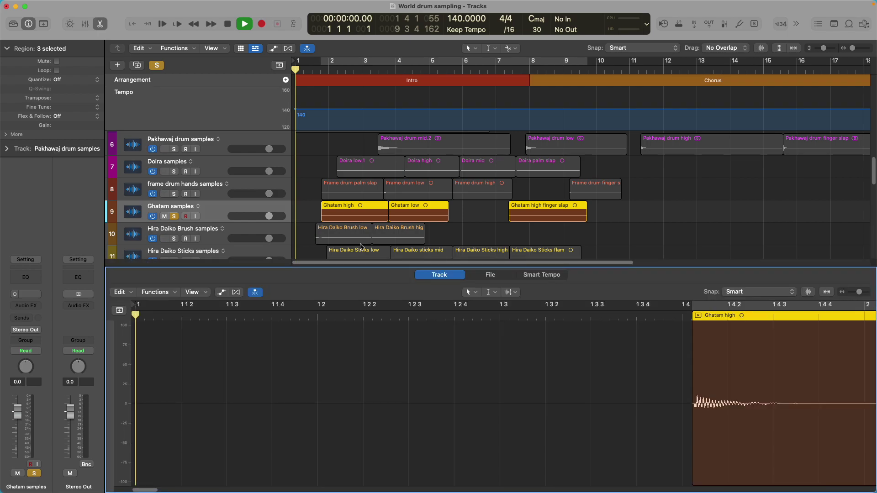
pyautogui.moveTo(859, 296); pyautogui.dragTo(848, 300)
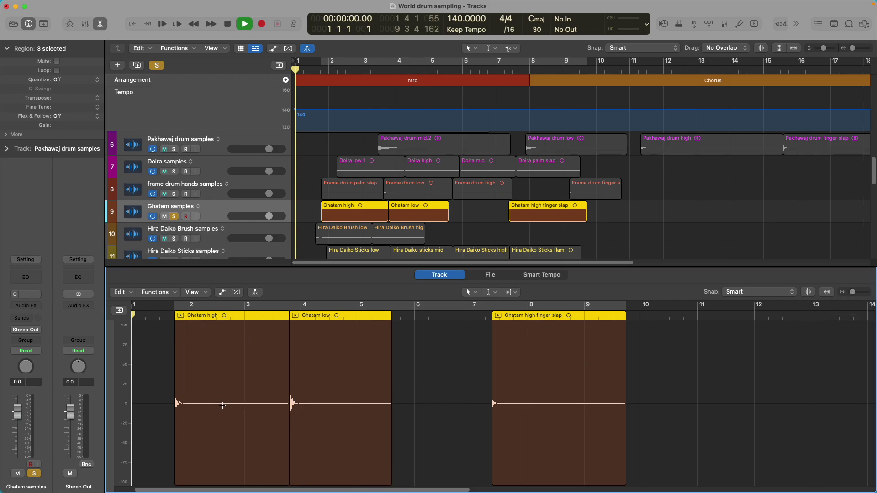
pyautogui.moveTo(222, 406); pyautogui.dragTo(224, 395)
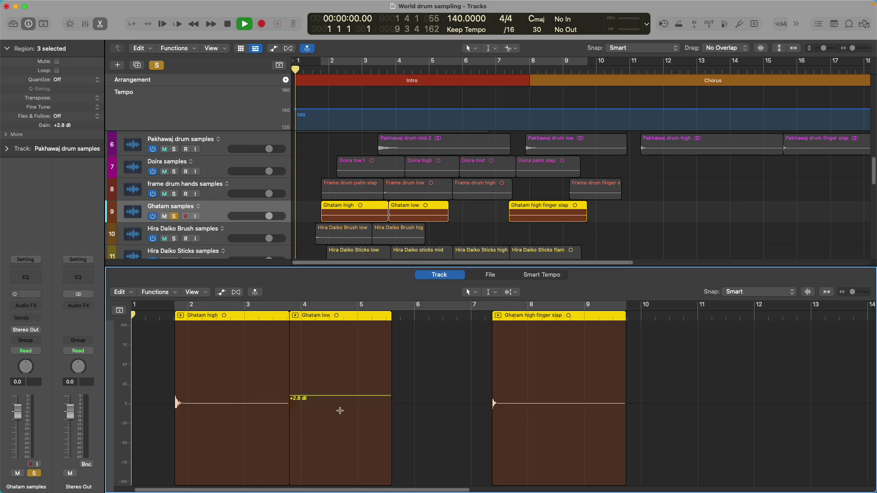
pyautogui.click(323, 399)
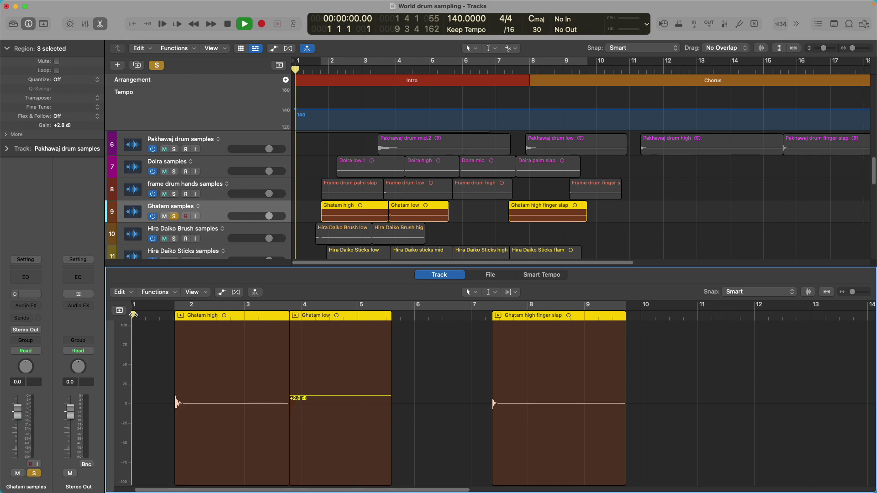
# Step: Stop playback, audition the Ghatam regions from the start of Ghatam high, then return the playhead to the project start
pyautogui.click(511, 293)
pyautogui.click(383, 285)
pyautogui.press('space')
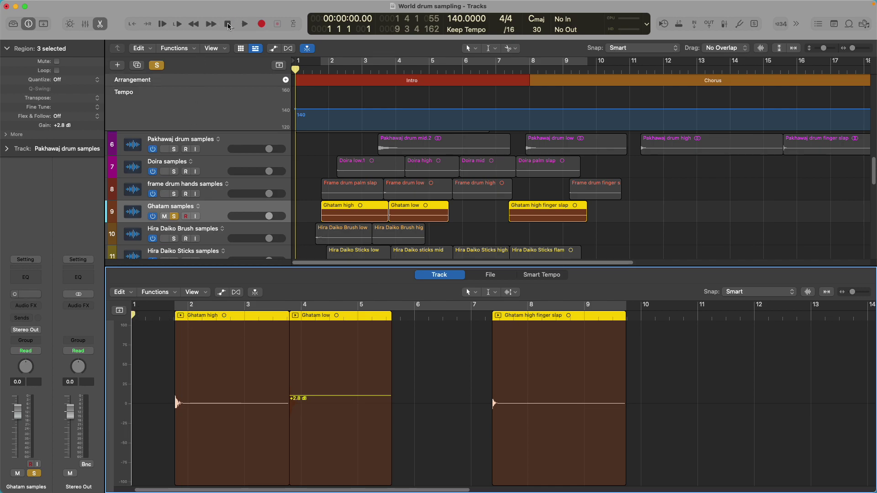
pyautogui.moveTo(134, 314); pyautogui.dragTo(175, 315)
pyautogui.press('space')
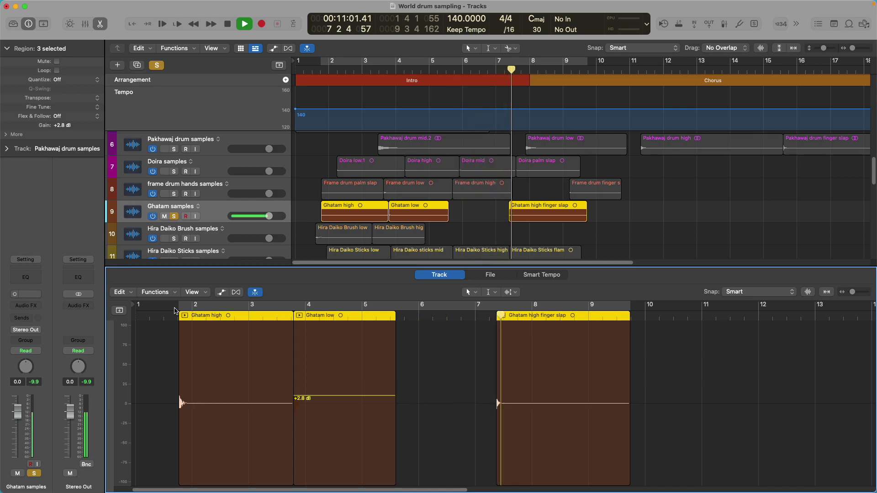
pyautogui.hscroll(1, 175, 311)
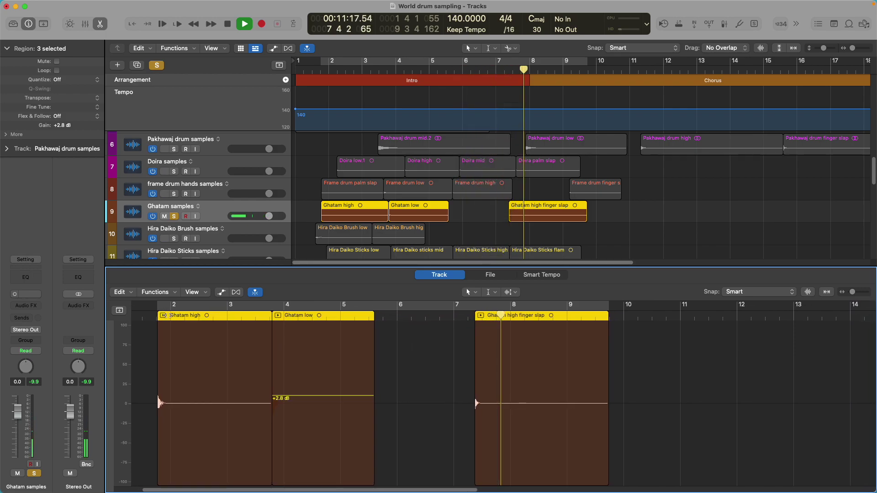
pyautogui.press('Return')
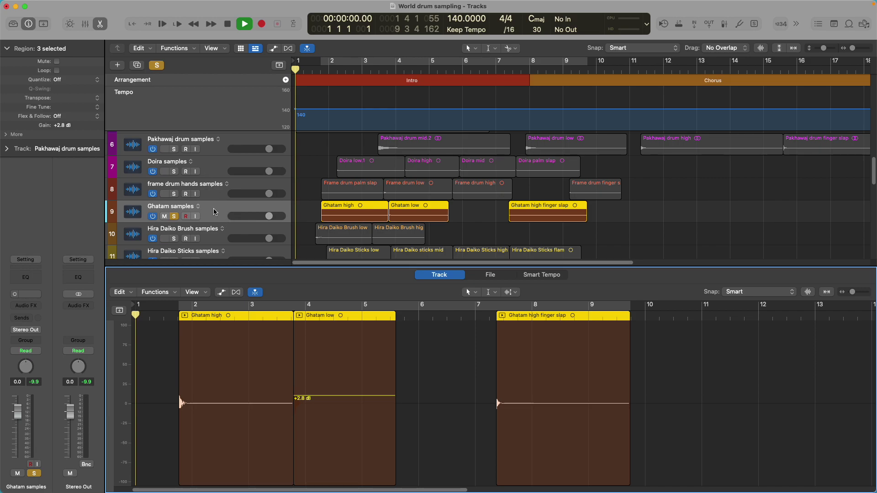
# Step: Close the track editor, solo the Kanjira drum samples track and take the Ghatam samples track off solo
pyautogui.press('e')
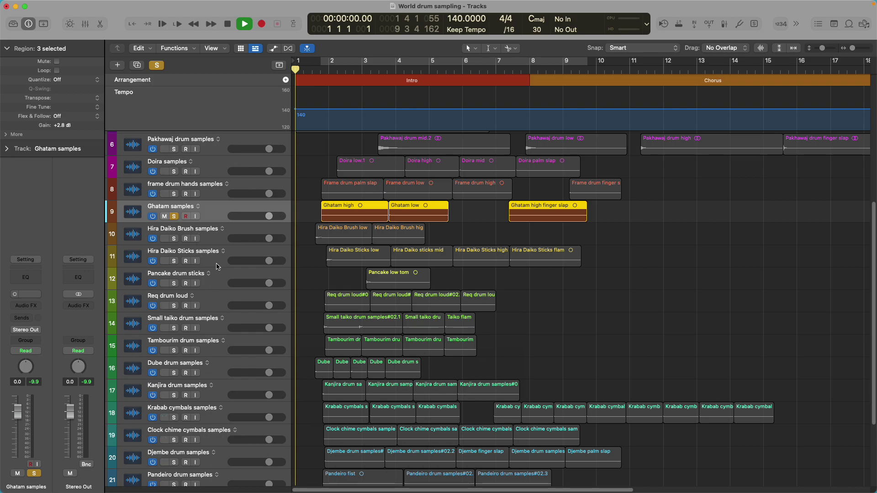
pyautogui.scroll(-2, 216, 269)
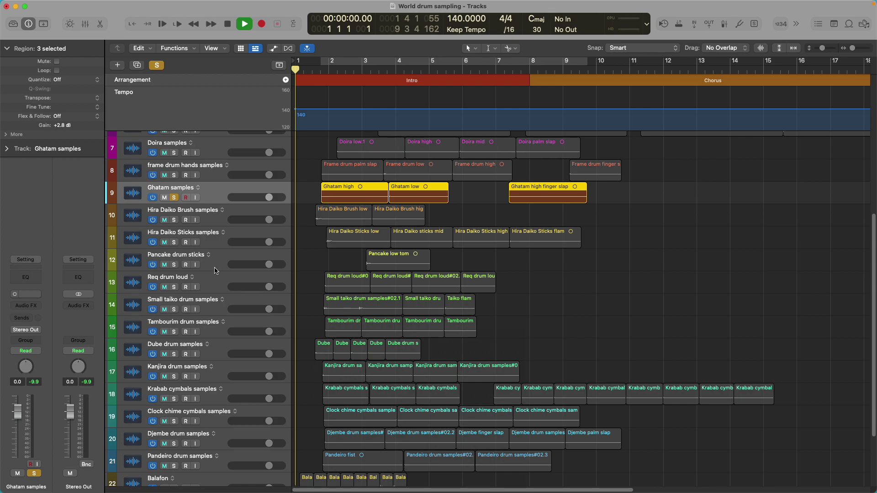
pyautogui.scroll(-3, 217, 271)
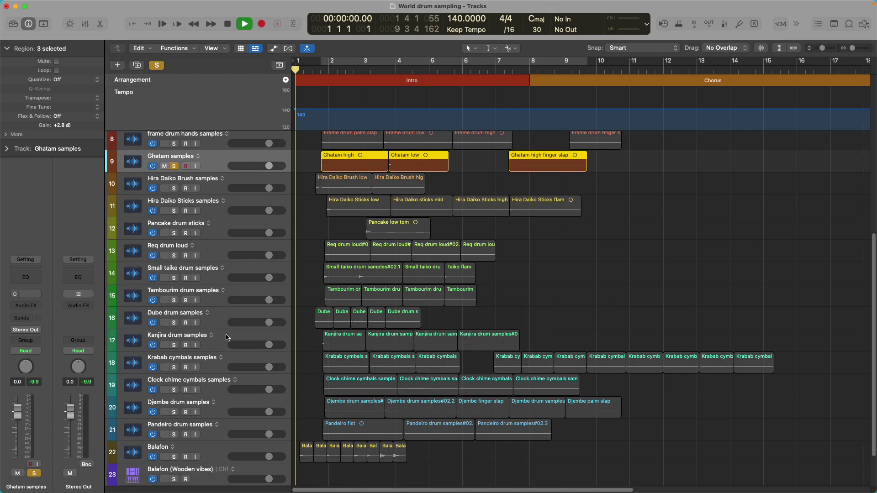
pyautogui.click(226, 338)
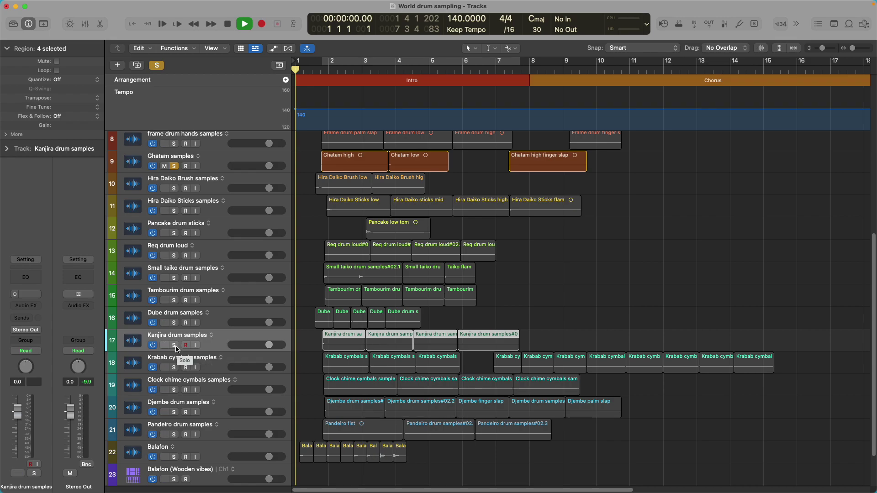
pyautogui.click(175, 346)
pyautogui.scroll(-1, 236, 316)
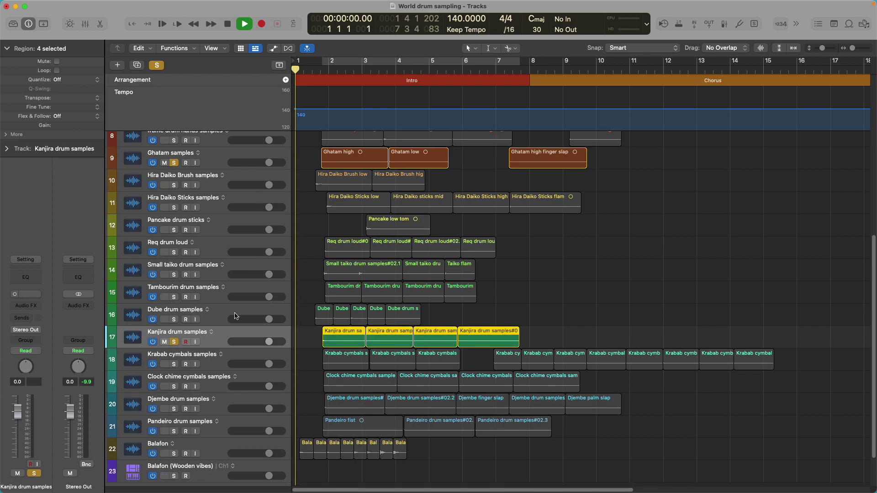
pyautogui.click(174, 163)
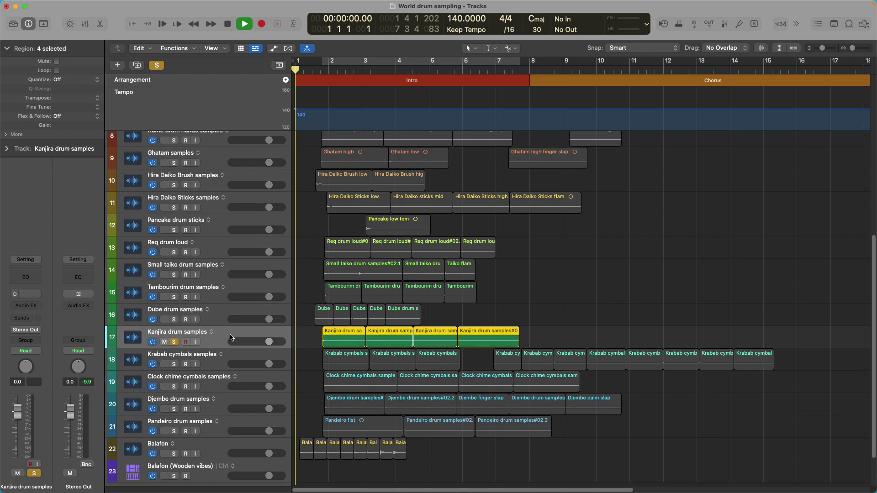
# Step: Audition the Kanjira drum regions with cycle mode on, then switch cycle off, stop playback and take the track off solo
pyautogui.click(292, 24)
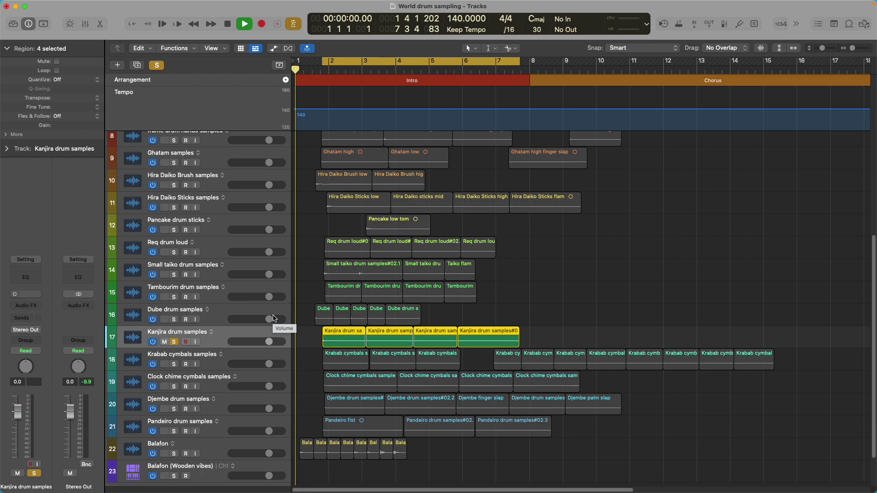
pyautogui.press('space')
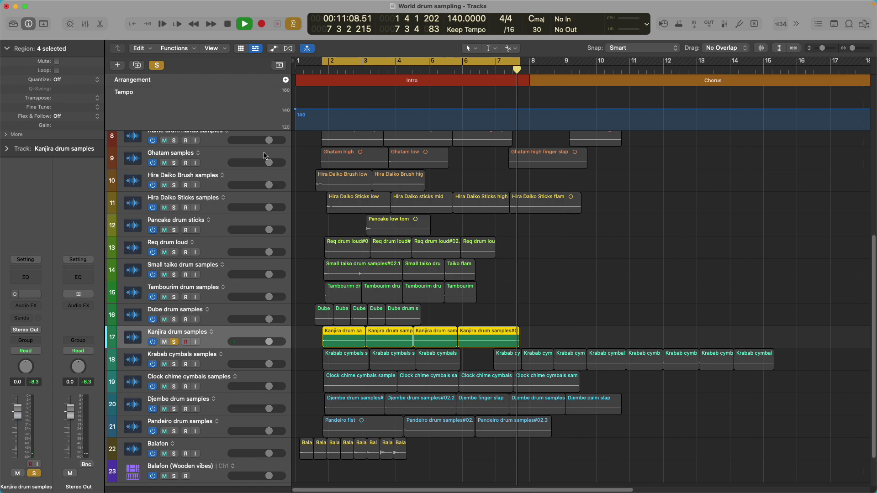
pyautogui.click(293, 25)
pyautogui.click(227, 26)
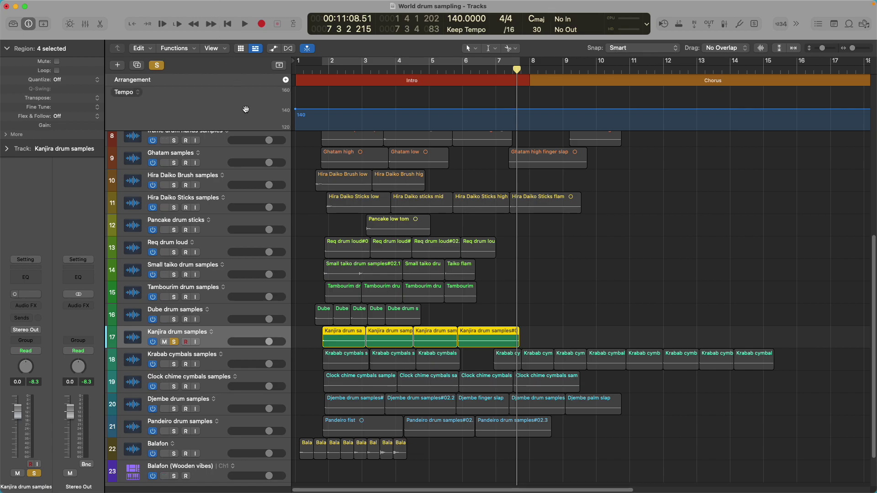
pyautogui.click(173, 341)
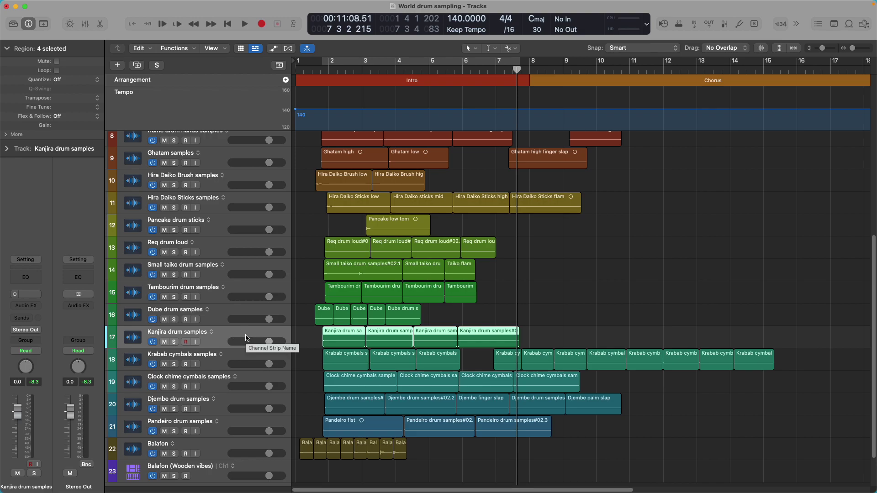
# Step: Solo the Clock chime cymbals samples track and audition its regions in cycle mode from the start of the first region
pyautogui.click(255, 382)
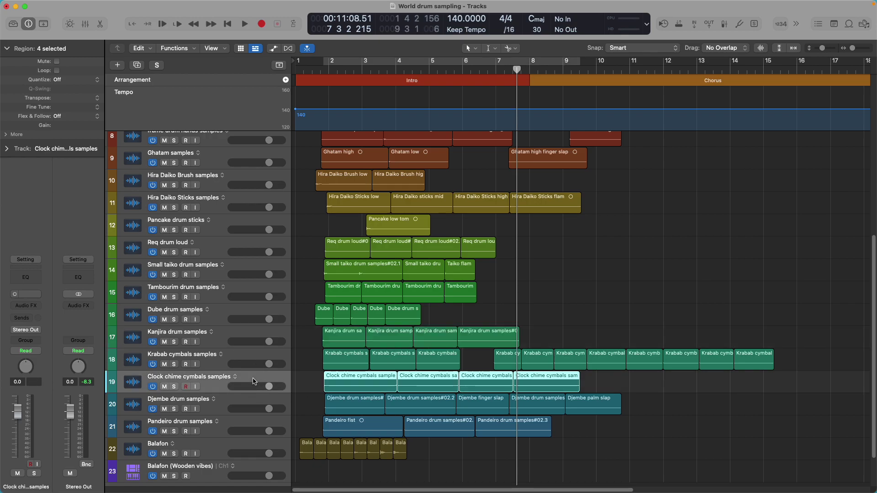
pyautogui.click(174, 387)
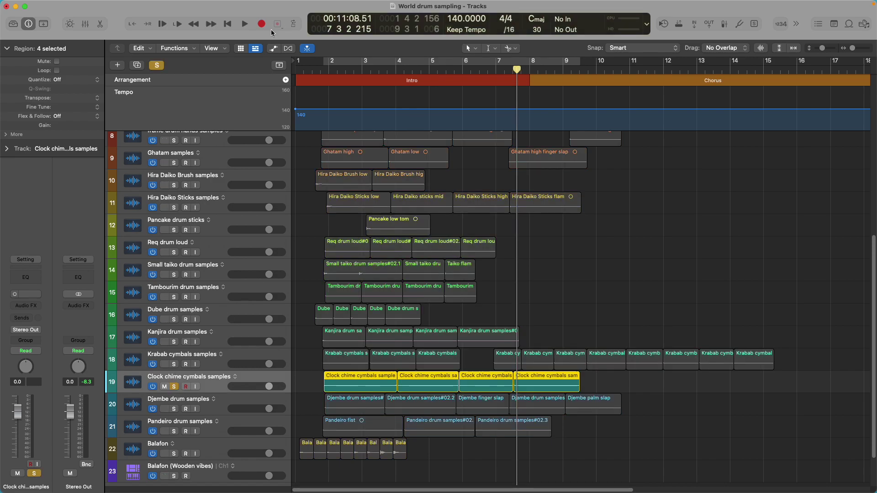
pyautogui.click(295, 25)
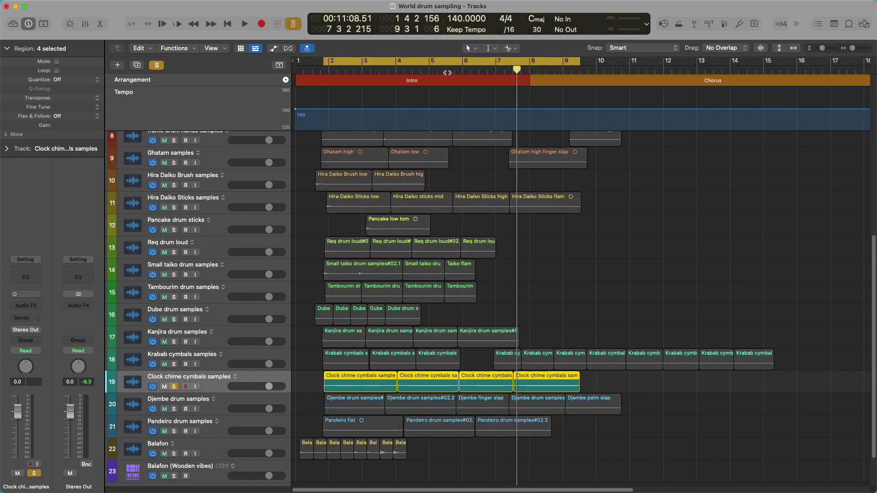
pyautogui.moveTo(516, 69); pyautogui.dragTo(324, 109)
pyautogui.press('space')
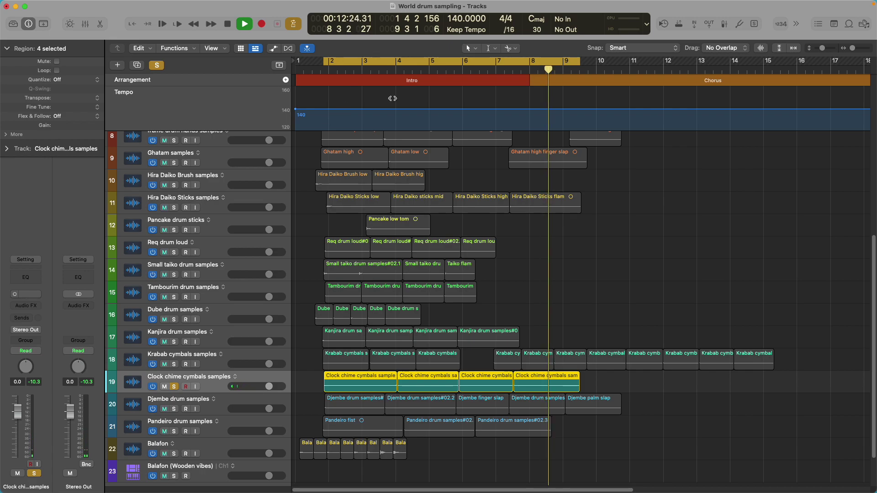
# Step: Switch off cycle mode, return the playhead to bar 1, stop playback and take the Clock chime cymbals track off solo
pyautogui.click(299, 25)
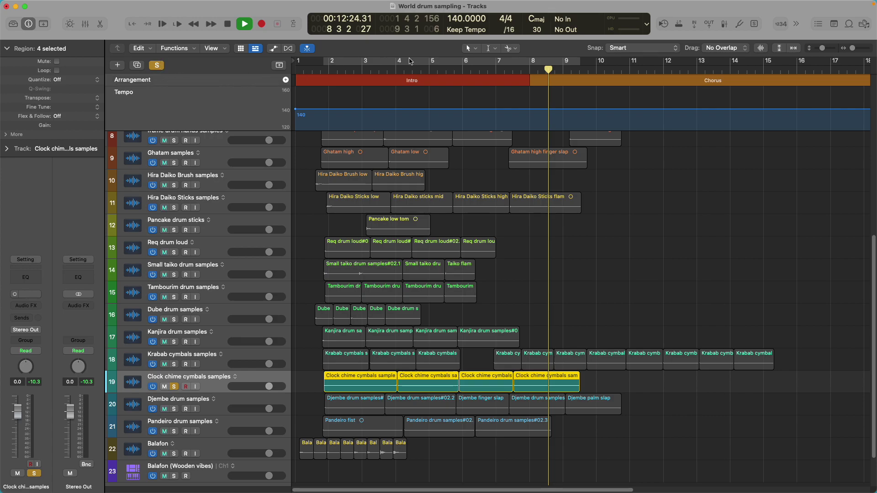
pyautogui.moveTo(548, 69); pyautogui.dragTo(304, 72)
pyautogui.click(227, 23)
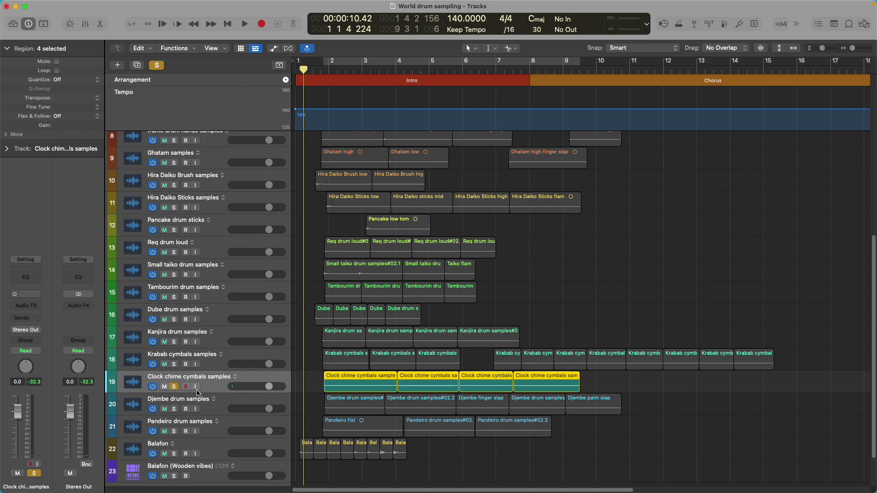
pyautogui.click(174, 386)
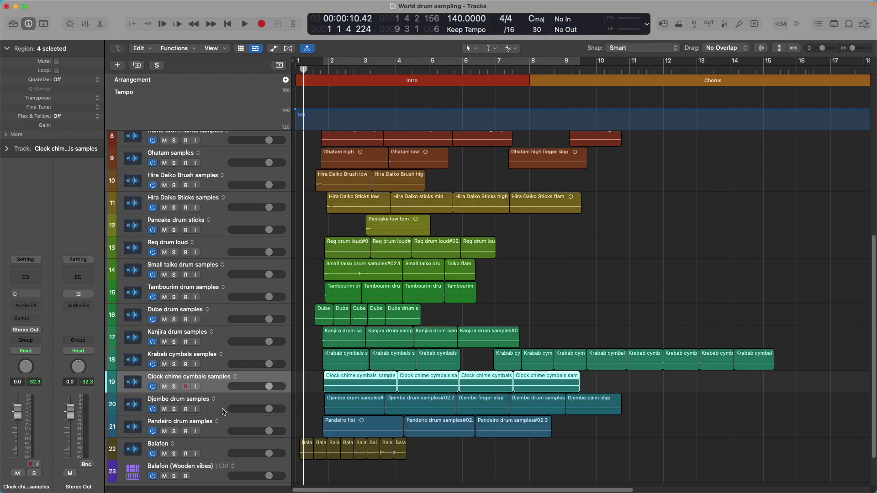
# Step: Solo the Pandeiro drum samples track, audition its regions, then stop playback and take the track off solo
pyautogui.click(246, 425)
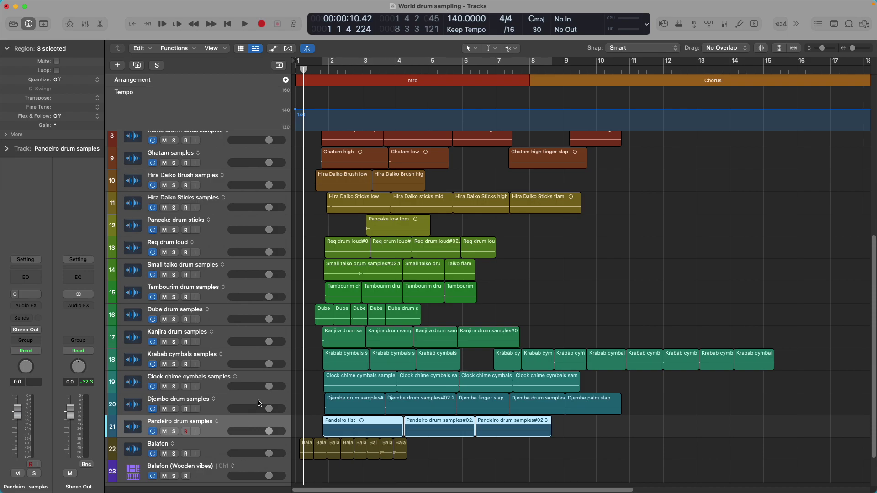
pyautogui.click(173, 431)
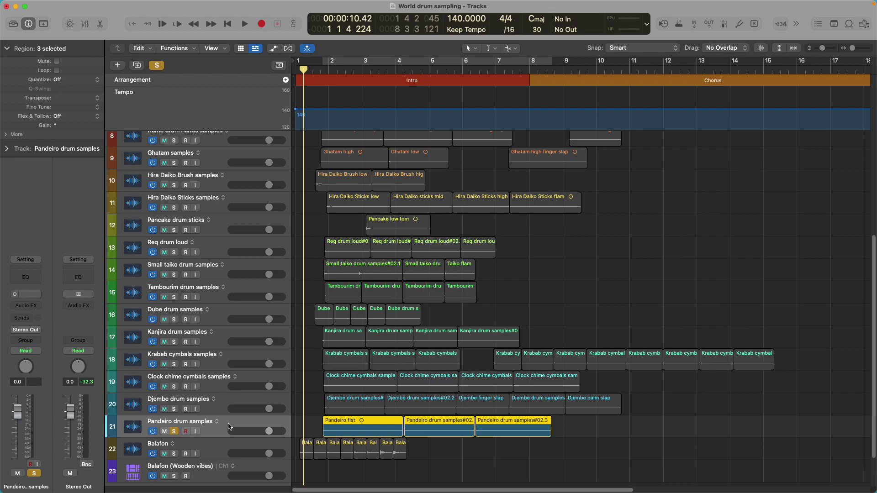
pyautogui.press('space')
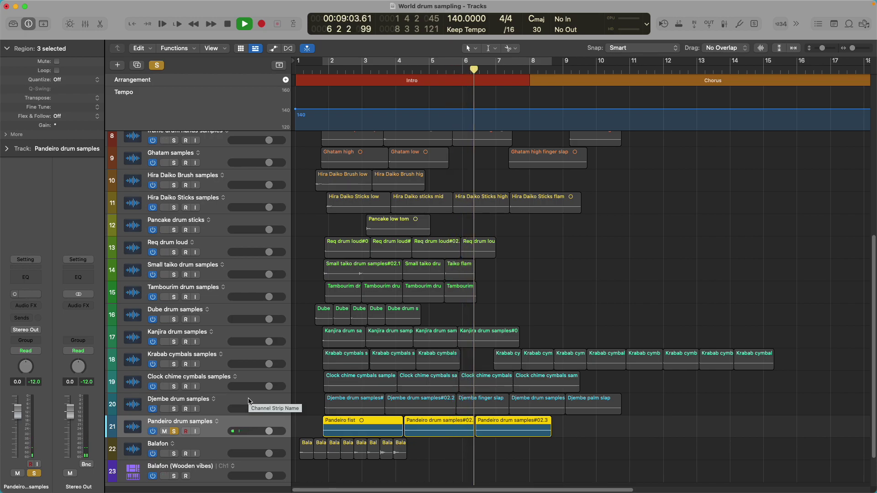
pyautogui.press('space')
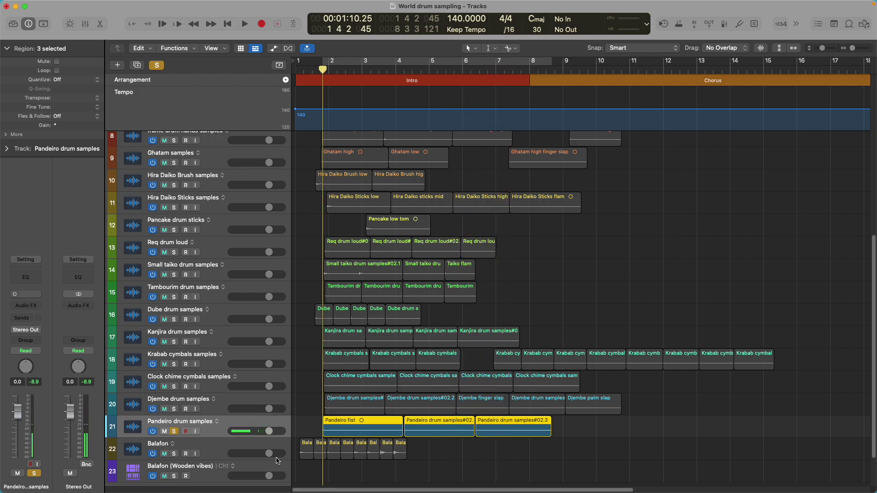
pyautogui.click(174, 432)
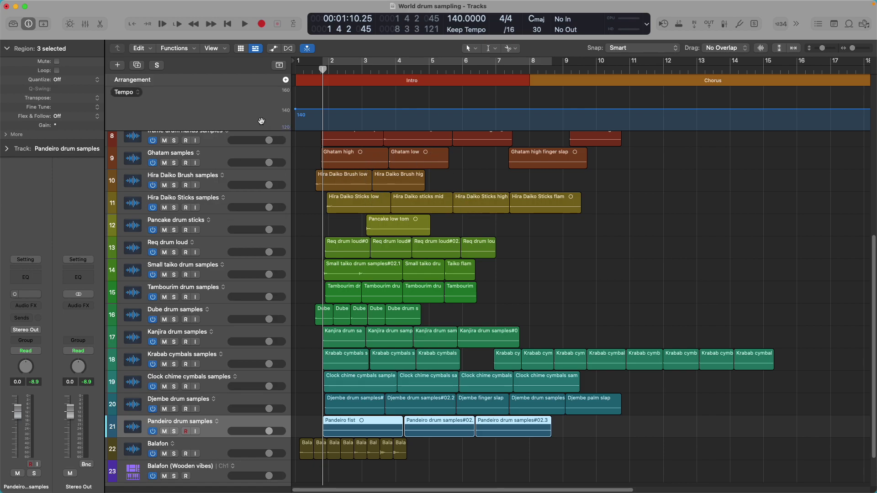
pyautogui.moveTo(747, 6)
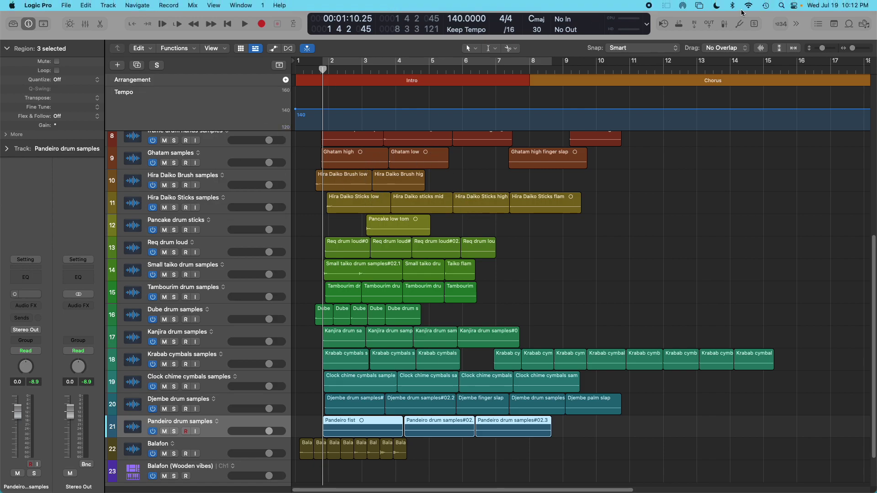